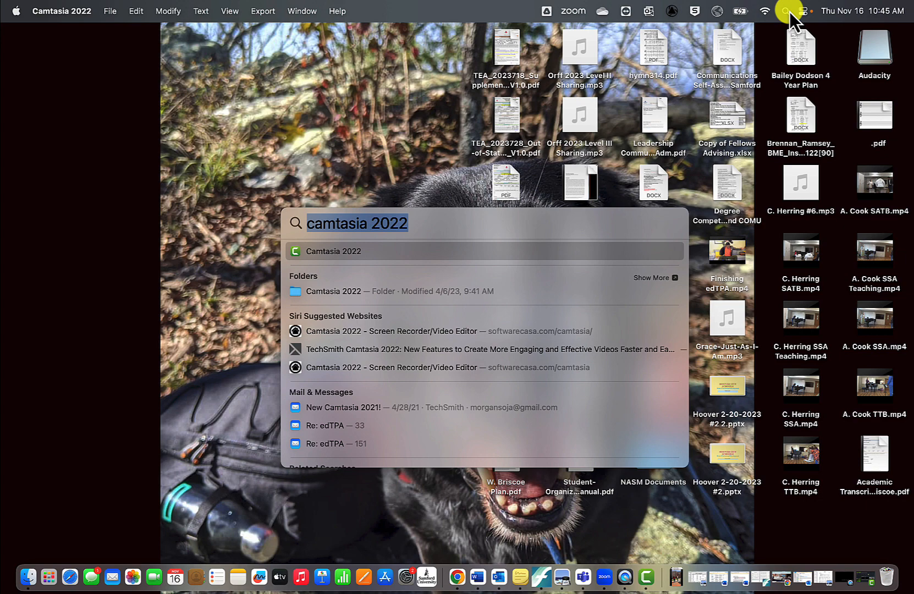
Find and open Audacity through the system search, and start installing the Audacity 3.4.2 update
type("audacity")
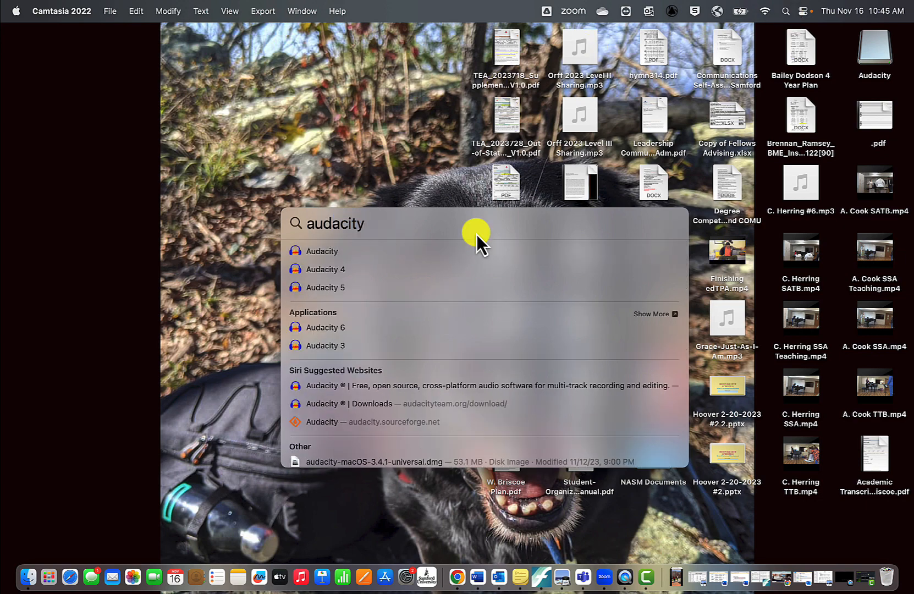
left_click(303, 253)
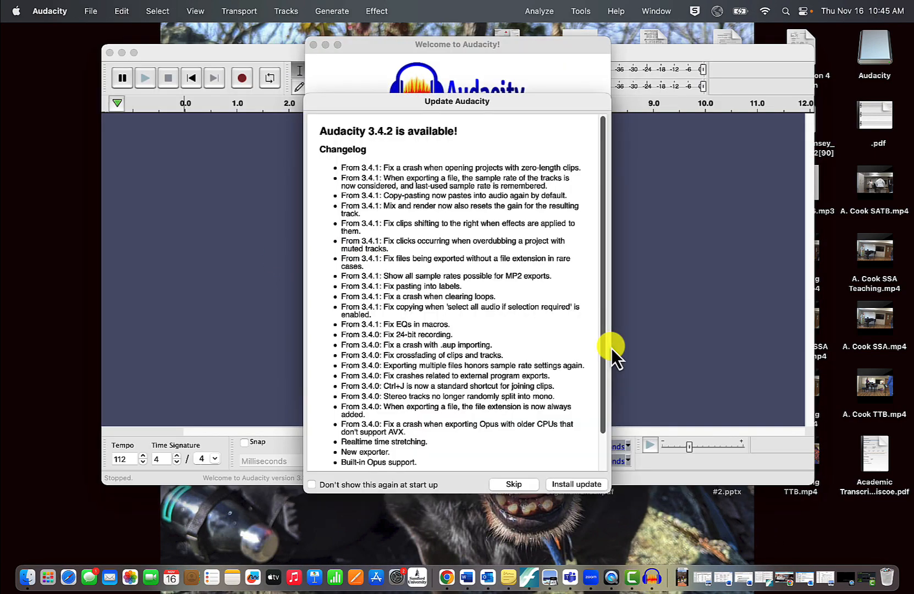
left_click(577, 485)
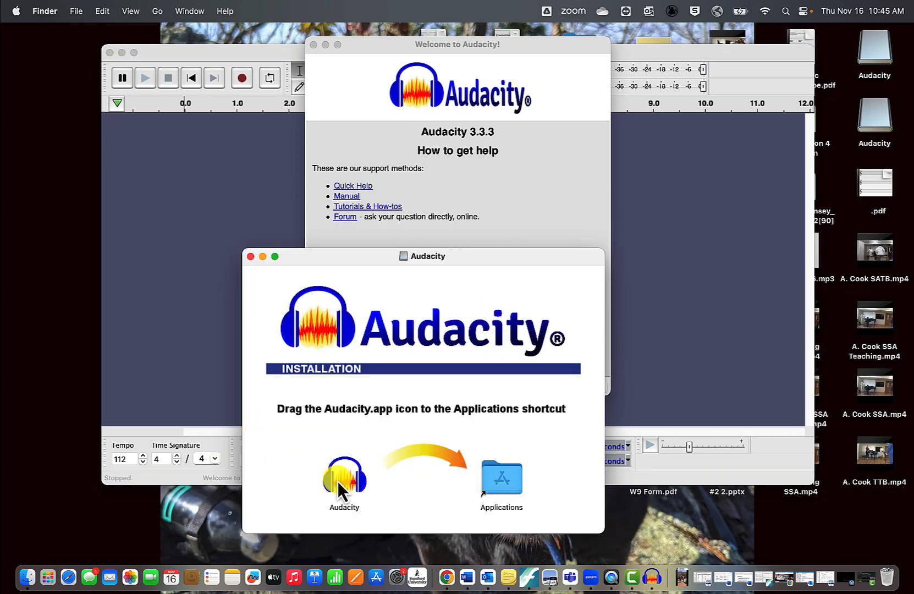
Try to copy the new Audacity app into the Applications folder, replacing the older version
left_click_drag(351, 481, 503, 482)
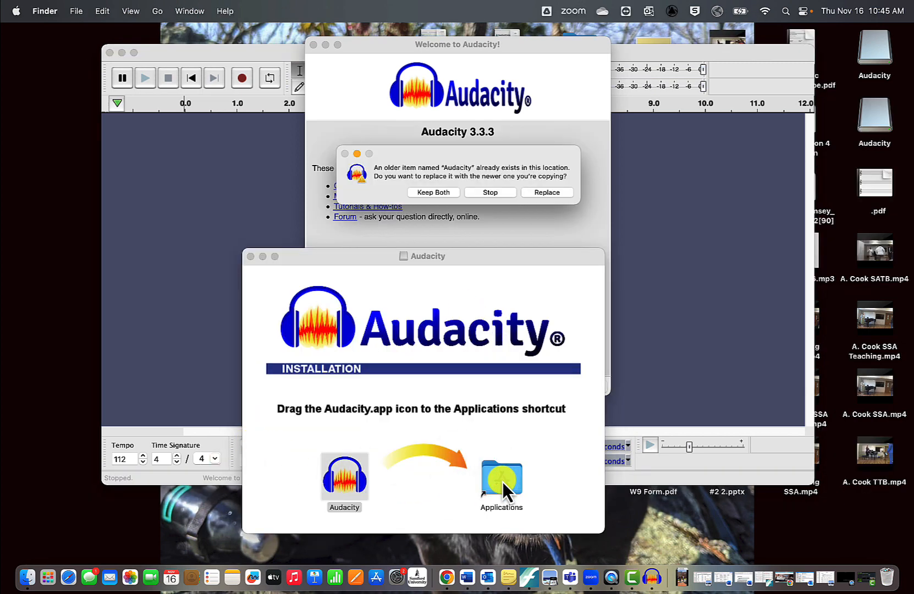
left_click(549, 193)
left_click(530, 194)
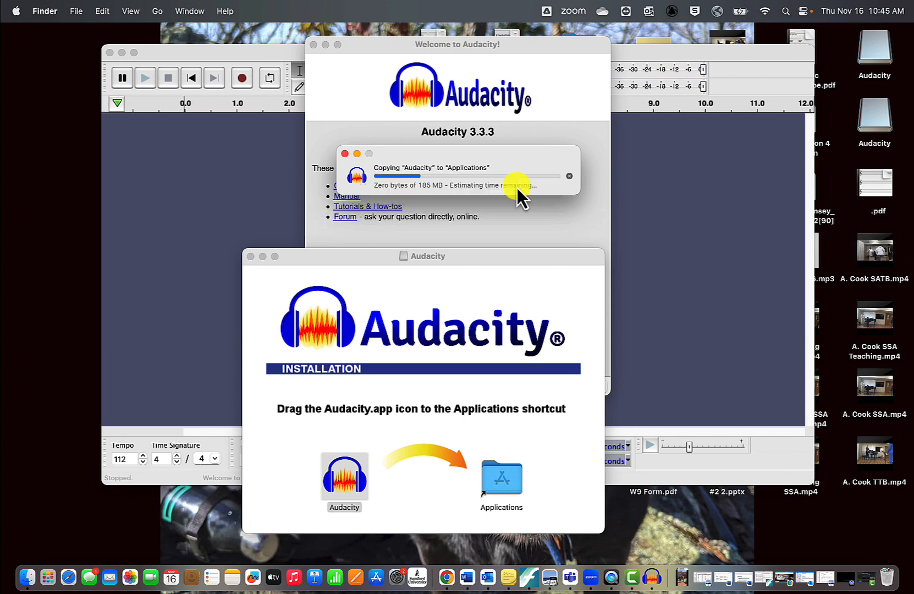
Switch back to the running Audacity and quit it
left_click(39, 11)
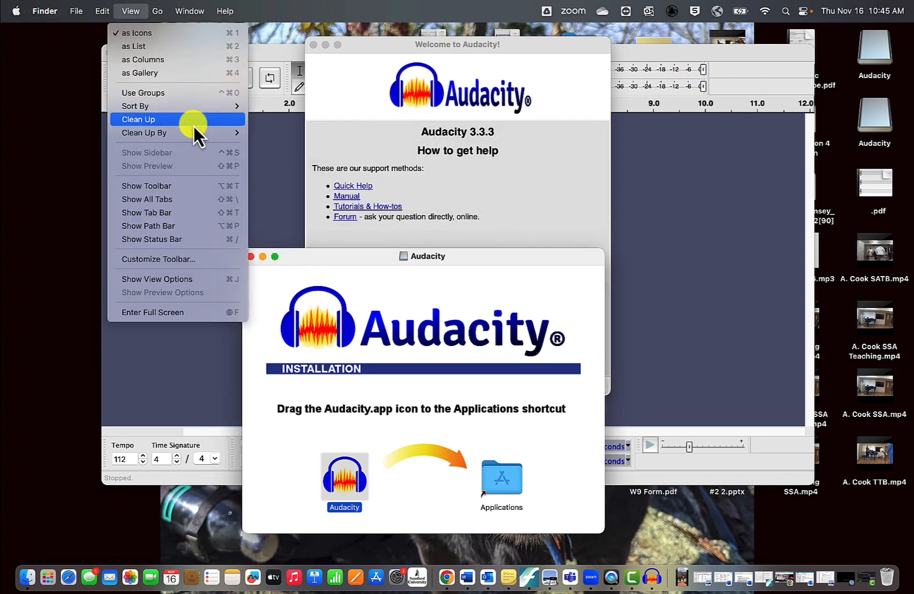
left_click(278, 177)
left_click(49, 17)
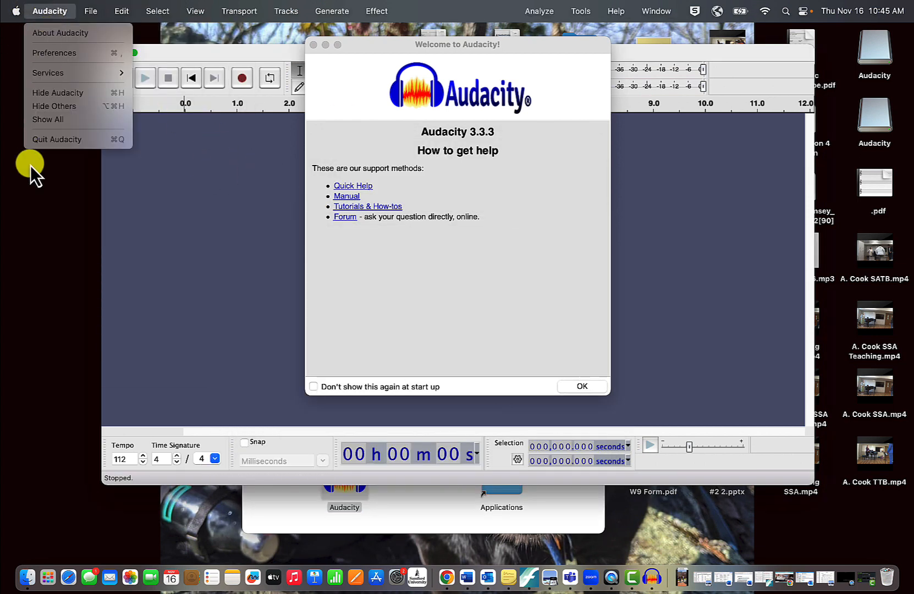
left_click(35, 144)
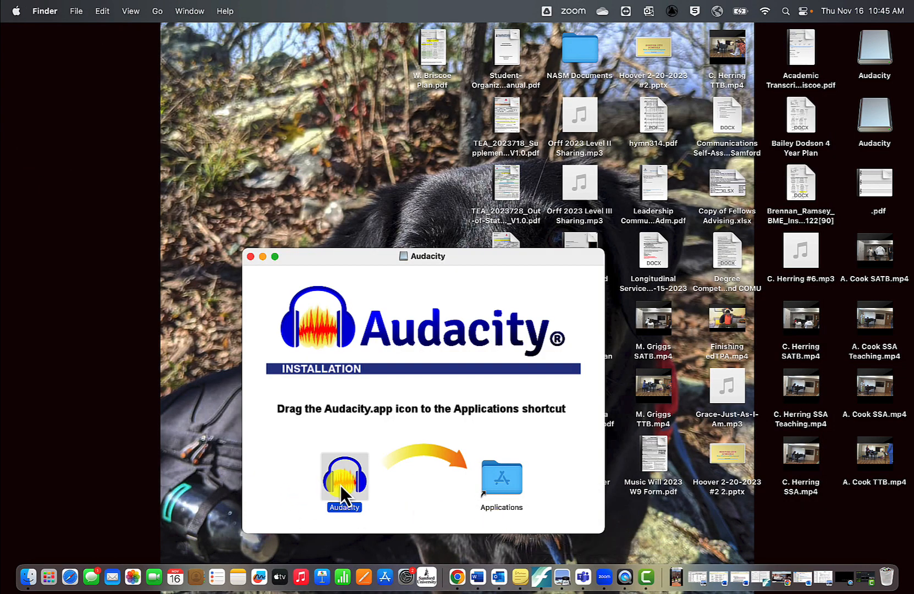
Copy the new Audacity app into the Applications folder, replace the older version, and close the installer window
left_click_drag(341, 484, 505, 488)
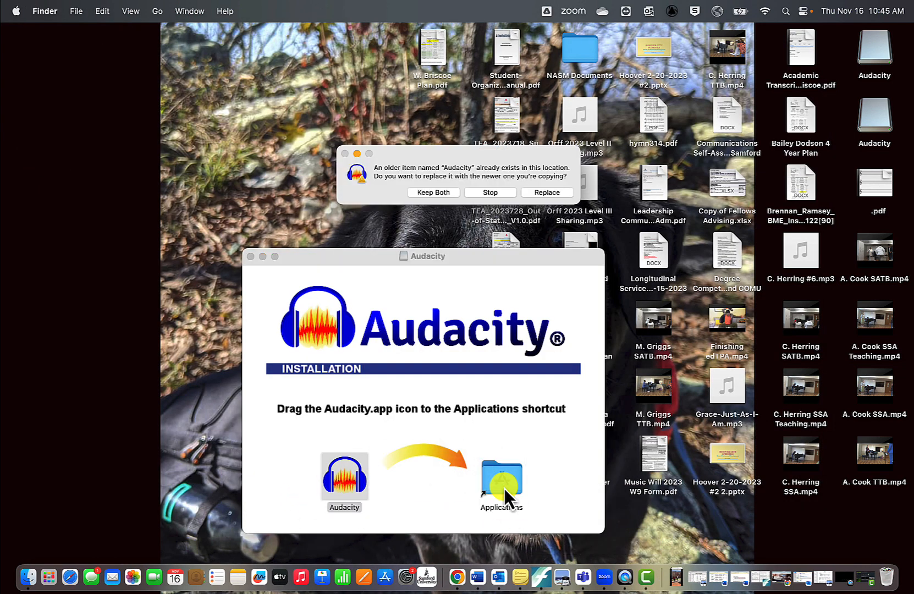
left_click(543, 193)
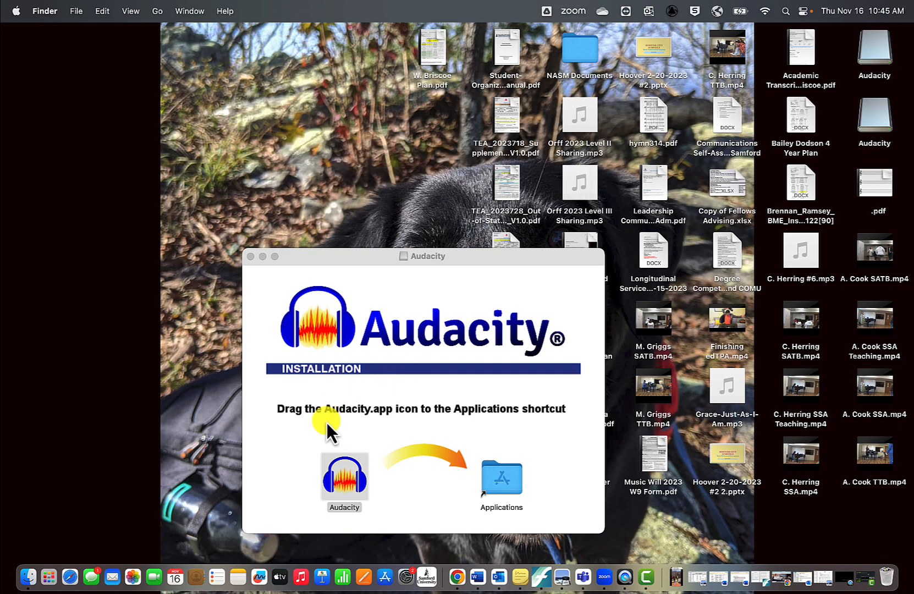
left_click(250, 258)
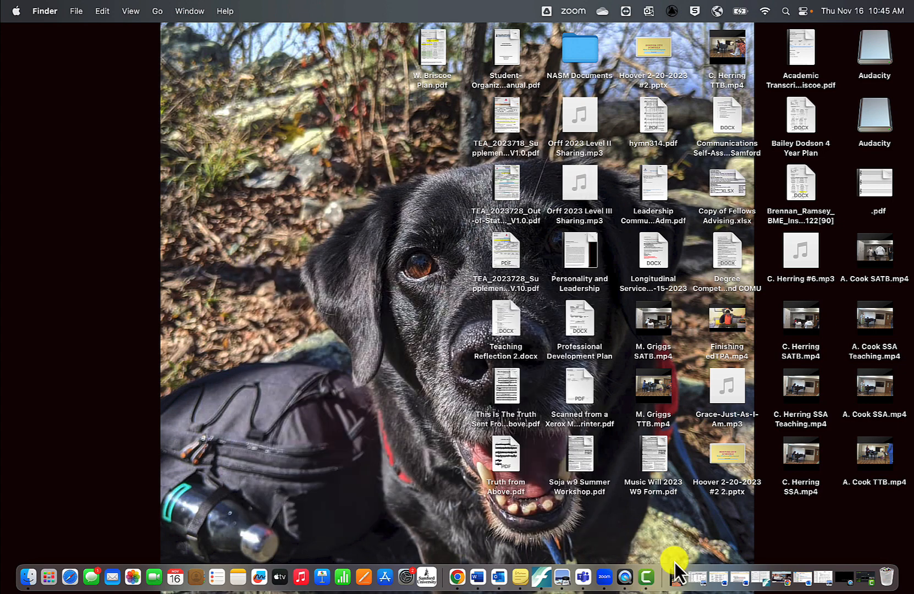
Launch the updated Audacity from the system search and dismiss its welcome window
left_click(785, 12)
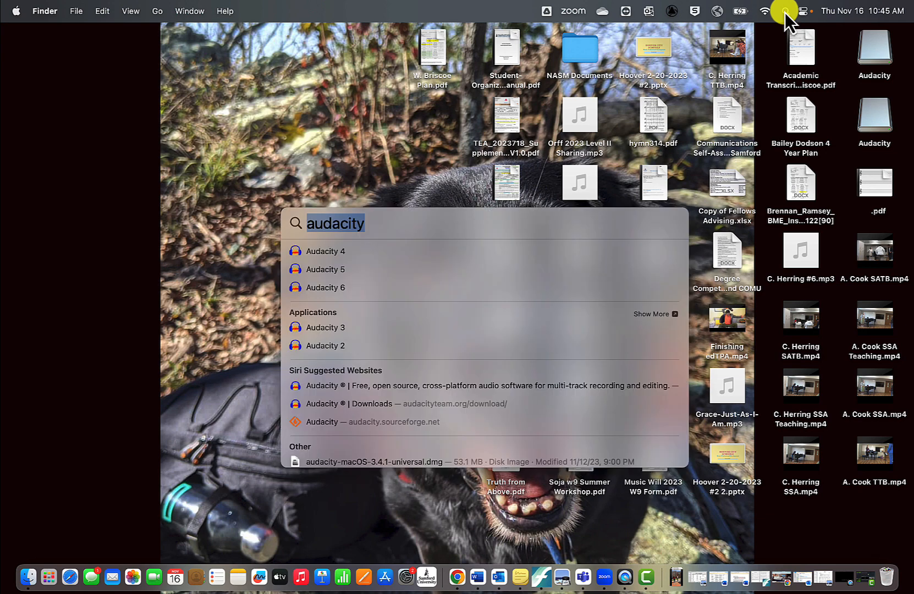
left_click(308, 255)
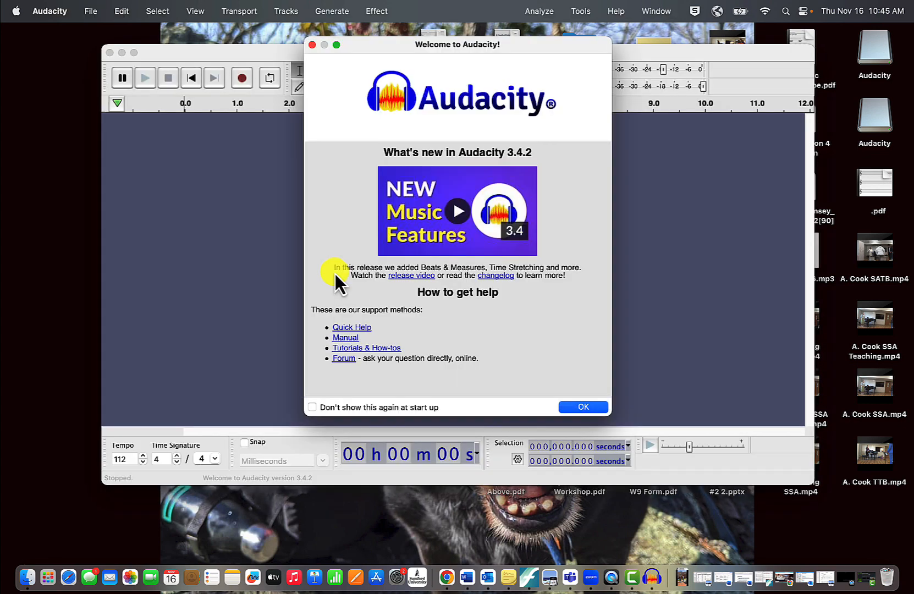
left_click(581, 410)
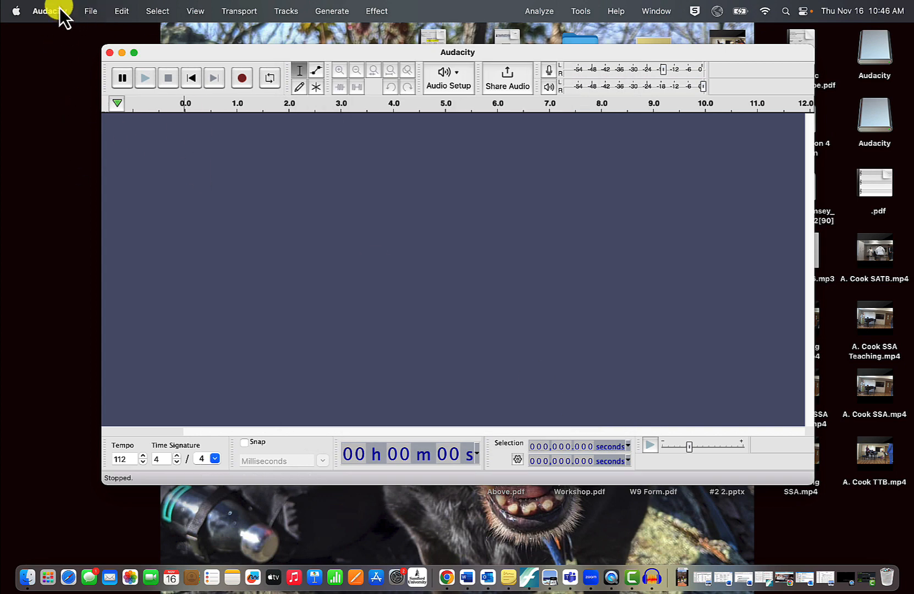
Set the latency compensation to -300 milliseconds in the audio settings preferences
left_click(61, 12)
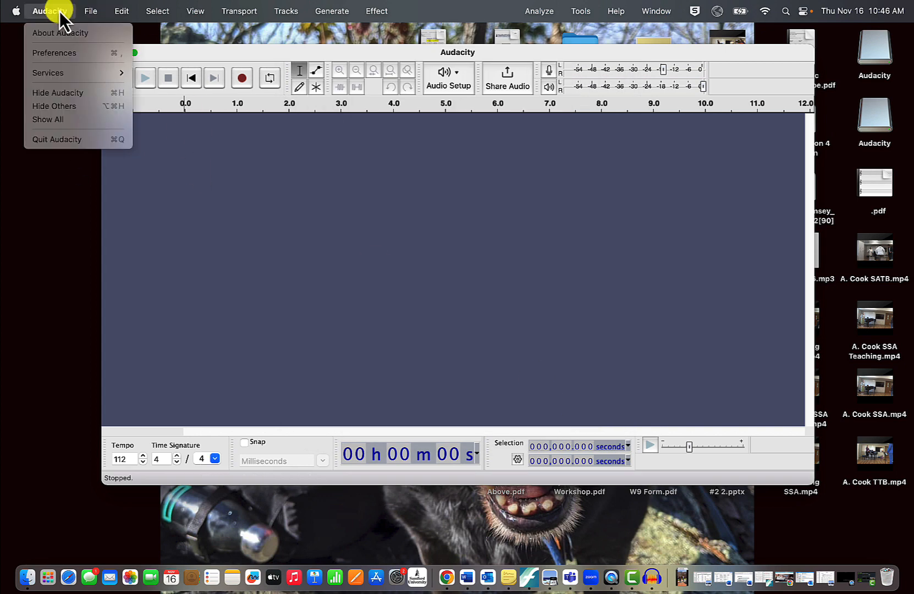
left_click(55, 53)
scroll(473, 347, "down", 2)
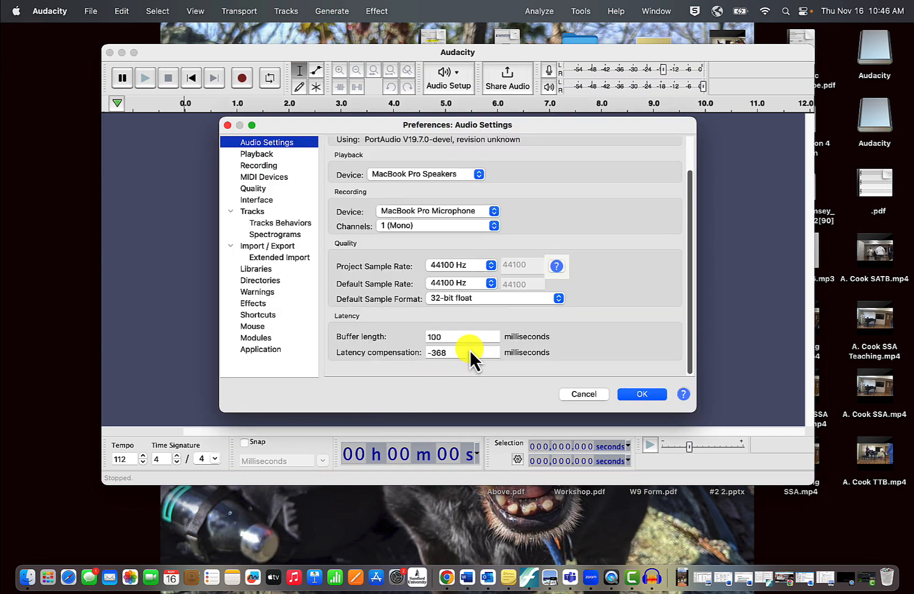
left_click(452, 352)
type("-3")
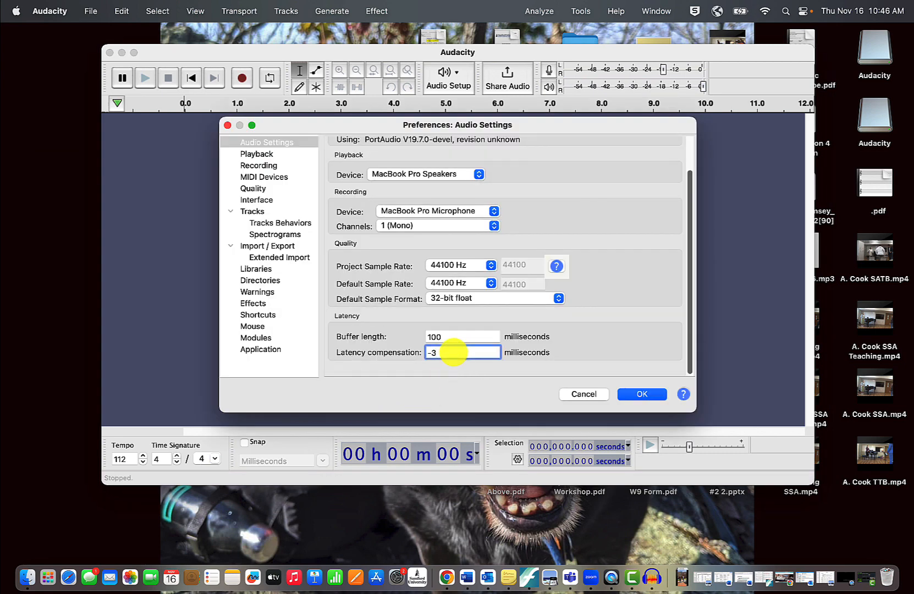
type("00")
left_click(649, 395)
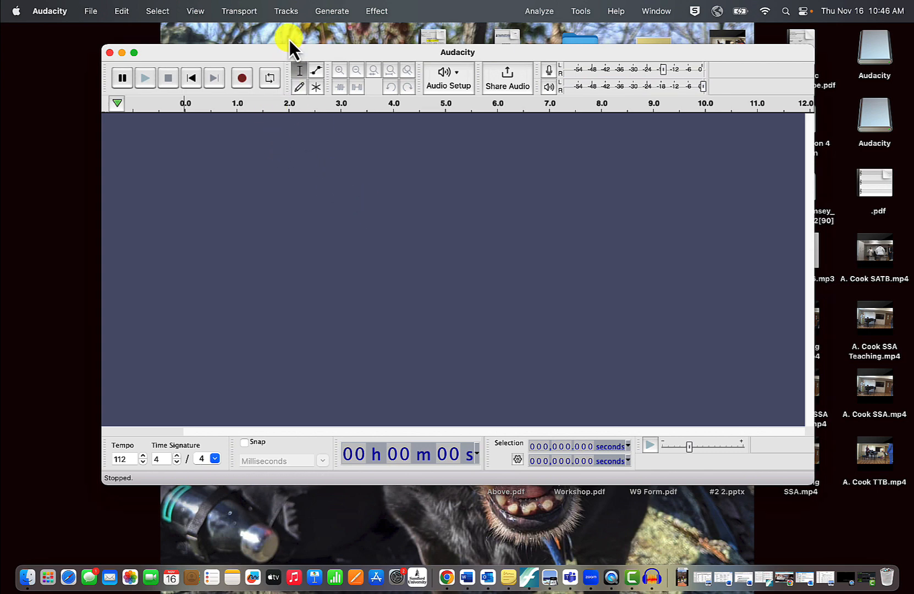
Generate a 12-bar Metronome Tick rhythm track at 84 bpm with 4 beats per bar, and play its opening
left_click(287, 13)
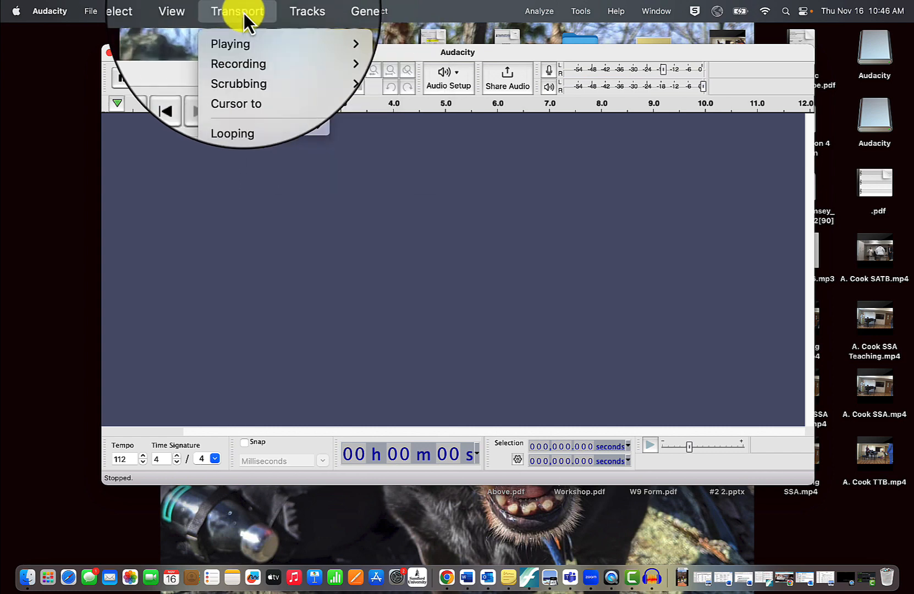
mouse_move(196, 17)
mouse_move(333, 12)
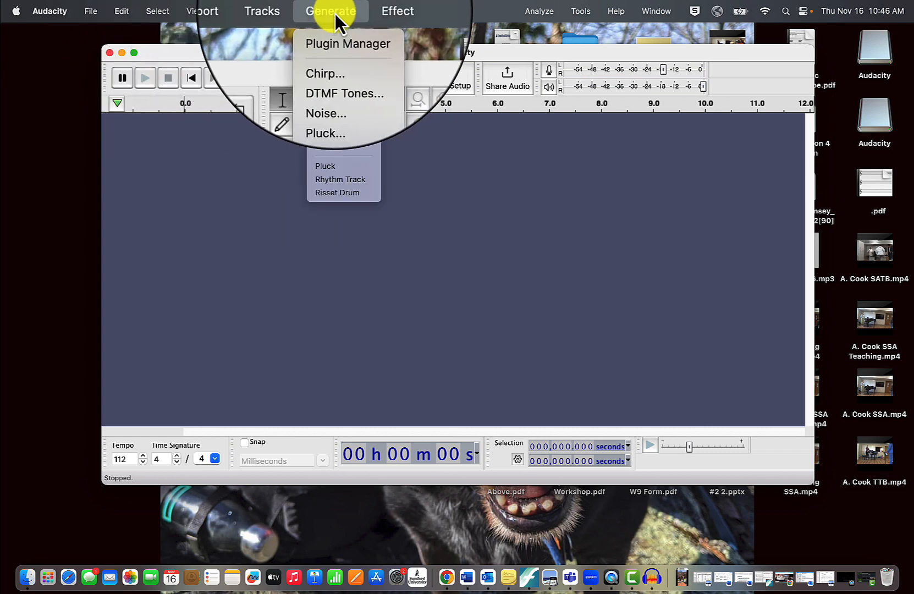
left_click(340, 182)
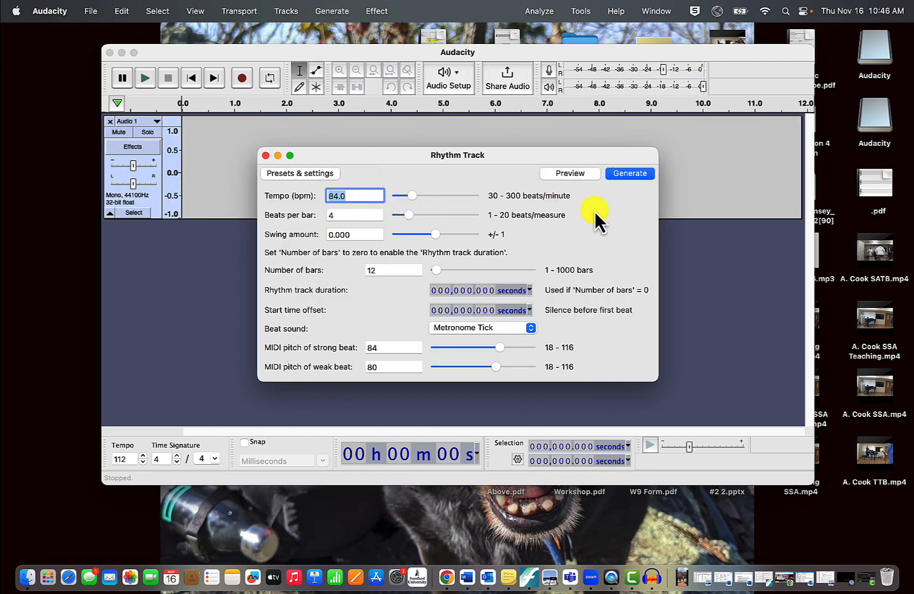
left_click(627, 174)
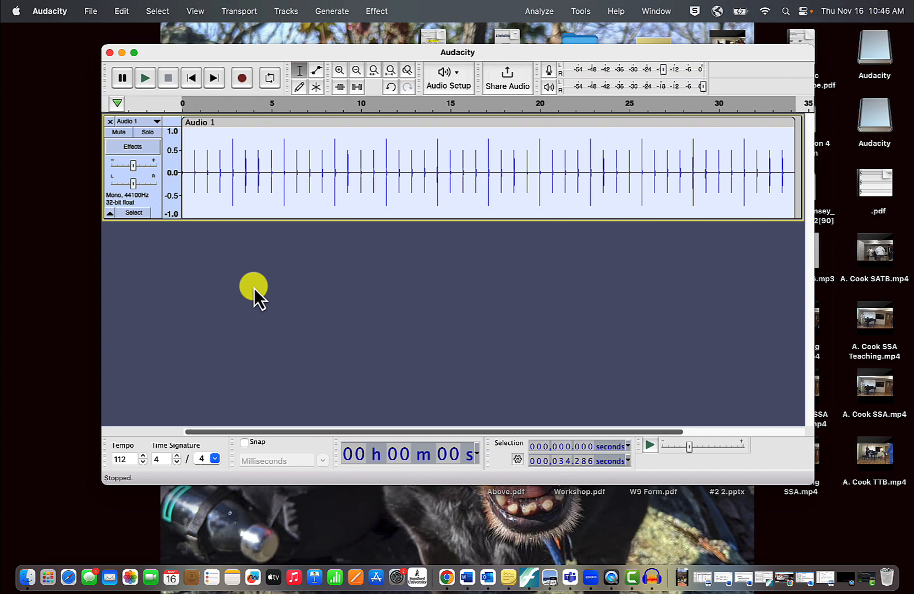
key("space")
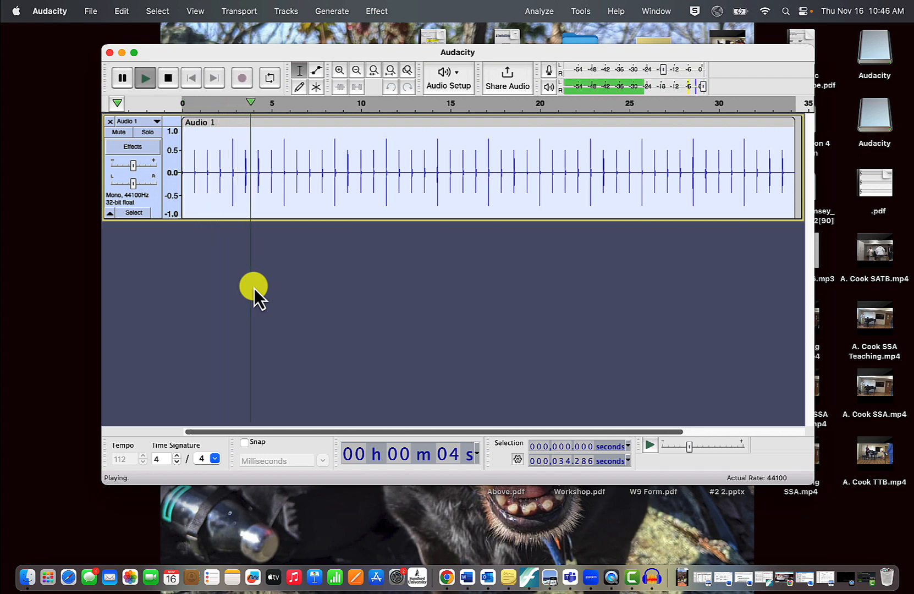
key("space")
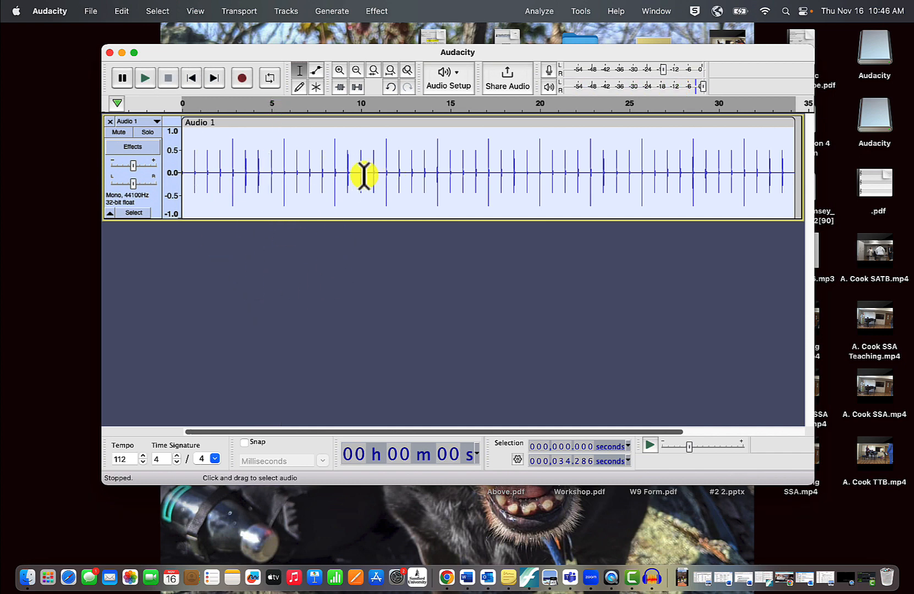
Add a new mono track below the metronome track
left_click(285, 11)
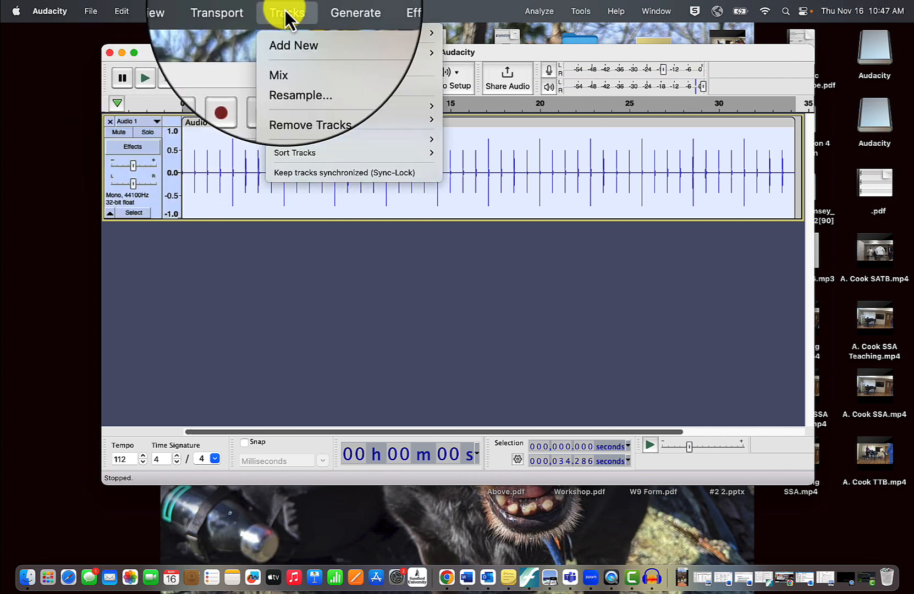
mouse_move(297, 33)
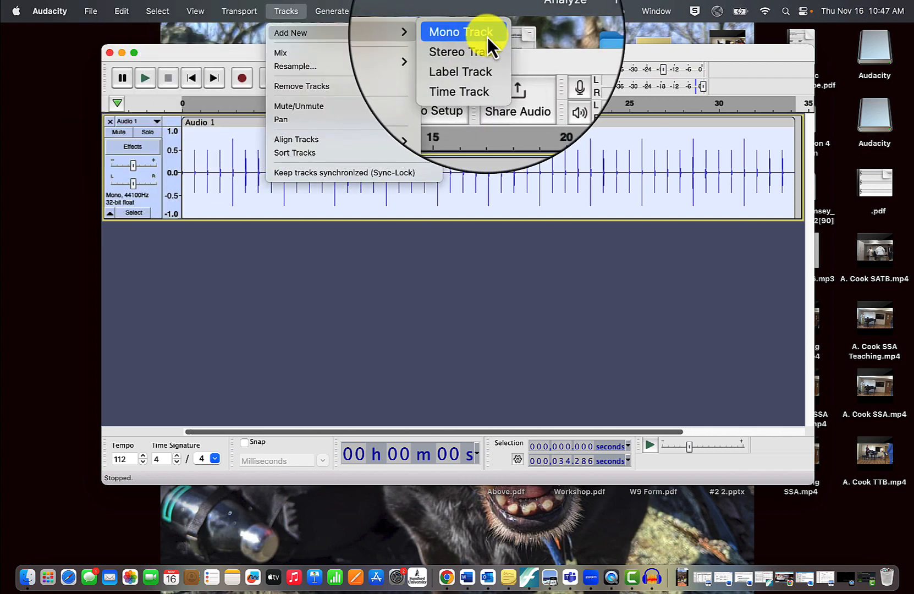
left_click(486, 37)
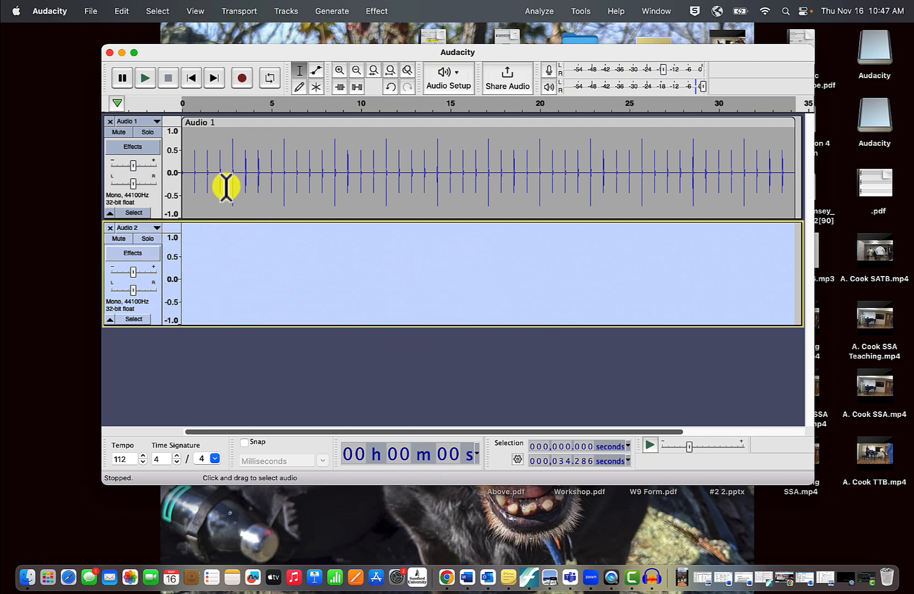
Record about 5 seconds of the metronome onto the mono track, and play both tracks back from the start
left_click(243, 77)
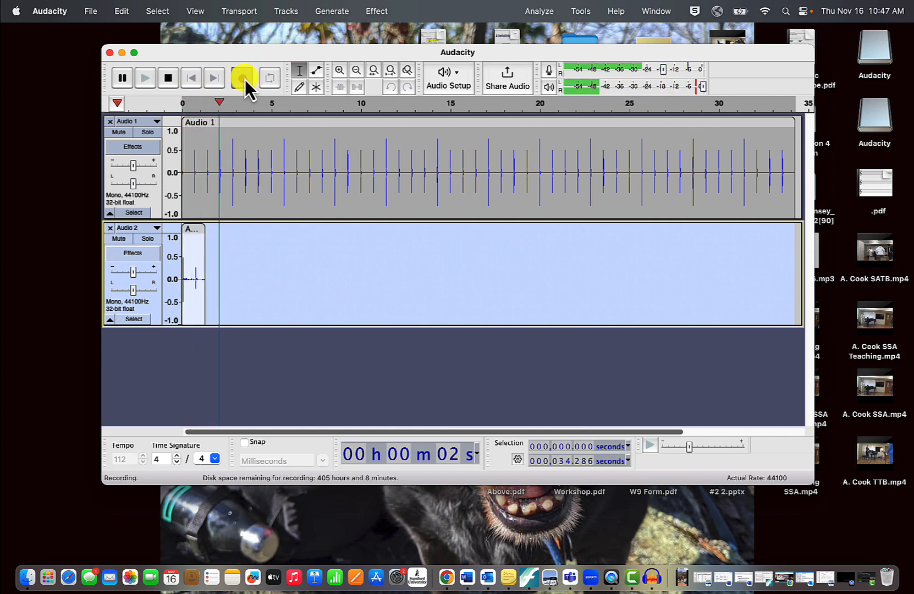
left_click(170, 80)
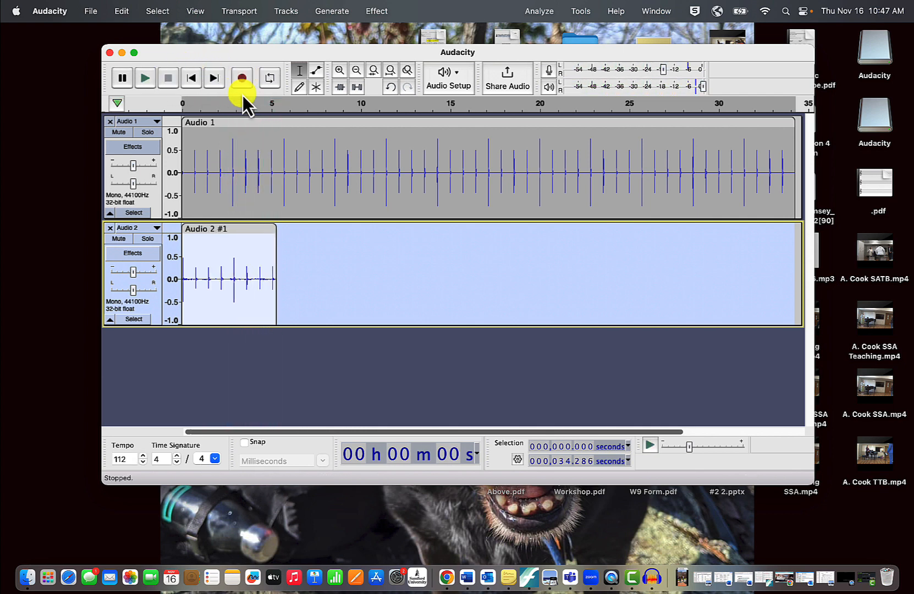
left_click(192, 78)
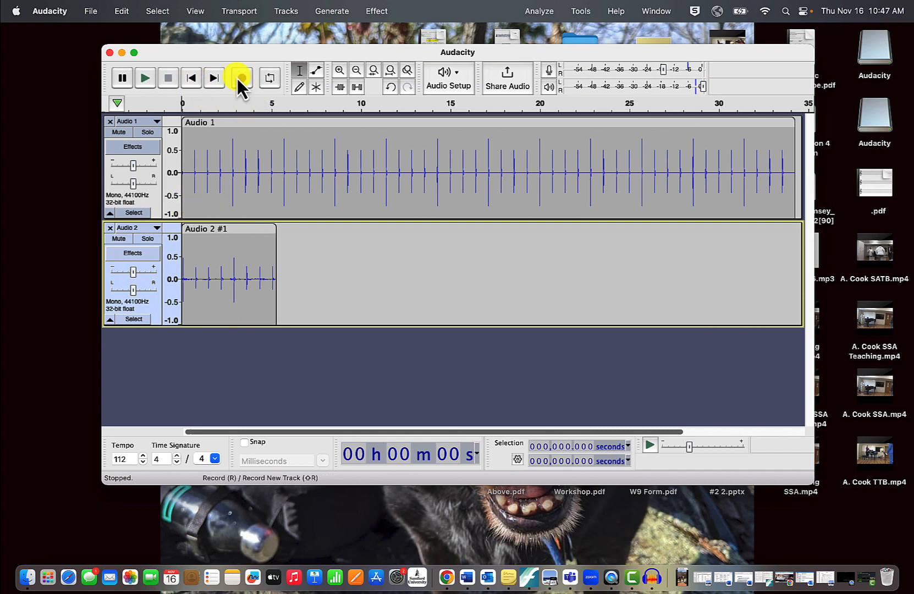
left_click(145, 83)
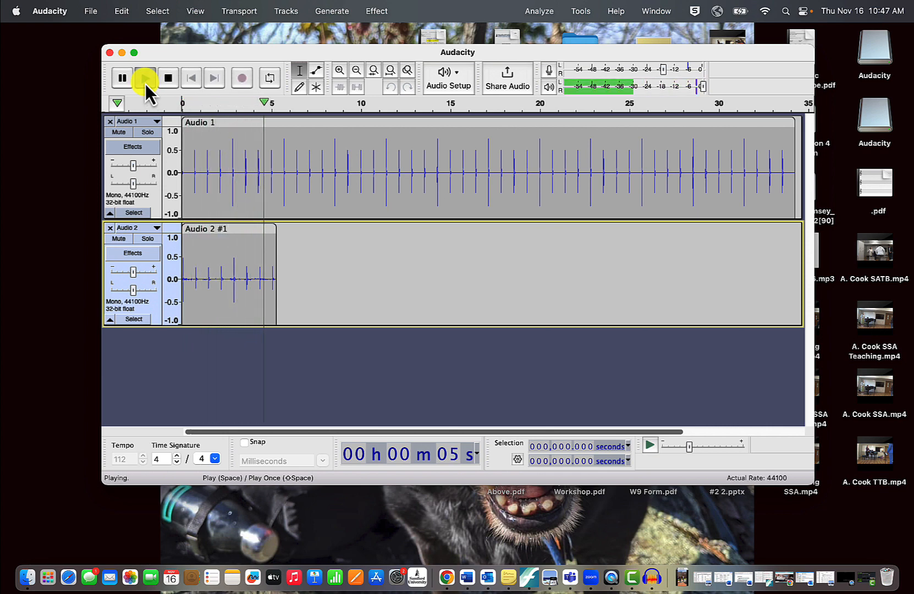
left_click(167, 78)
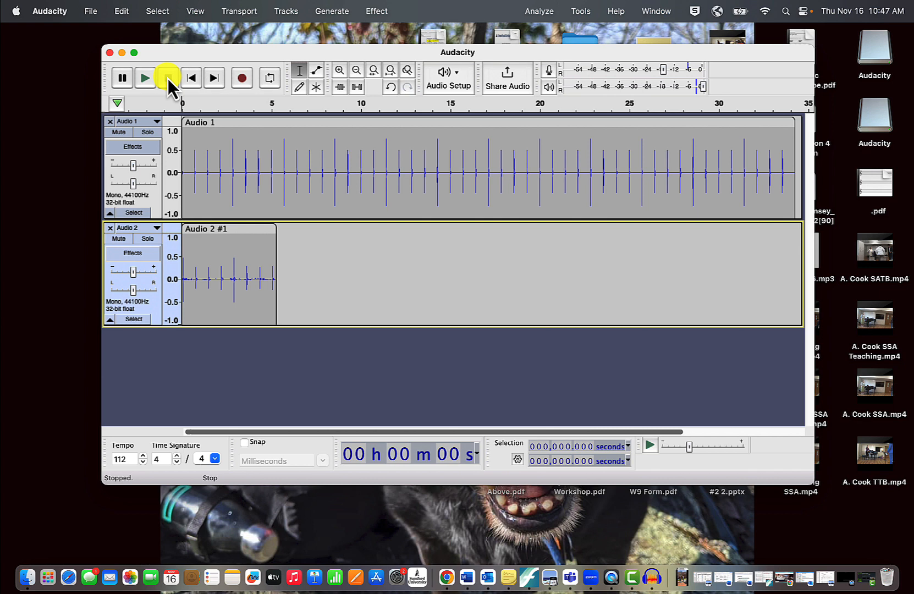
Measure the delay by selecting the recorded track from the second metronome tick's onset to the onset of its recorded tick
left_click(340, 71)
left_click(340, 71)
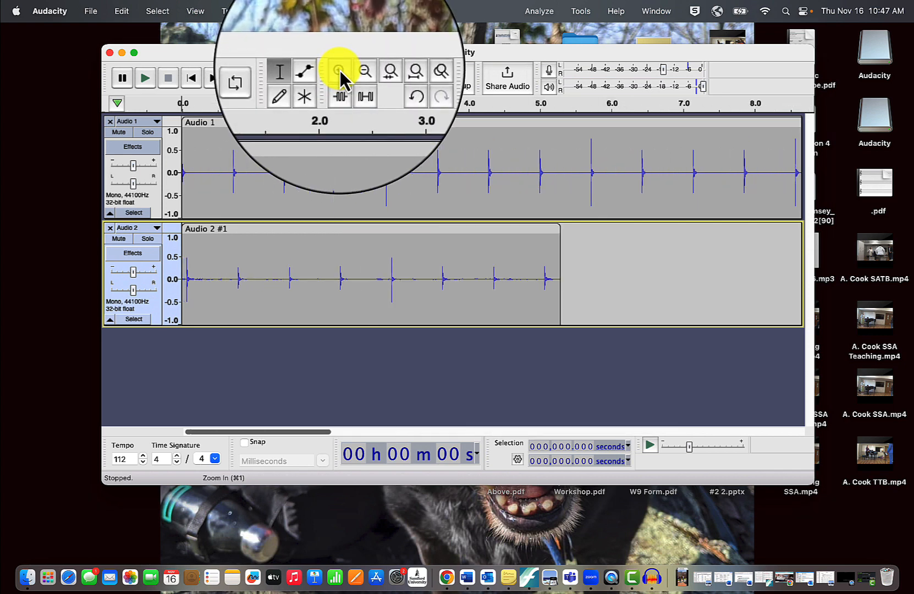
left_click(340, 71)
left_click(341, 71)
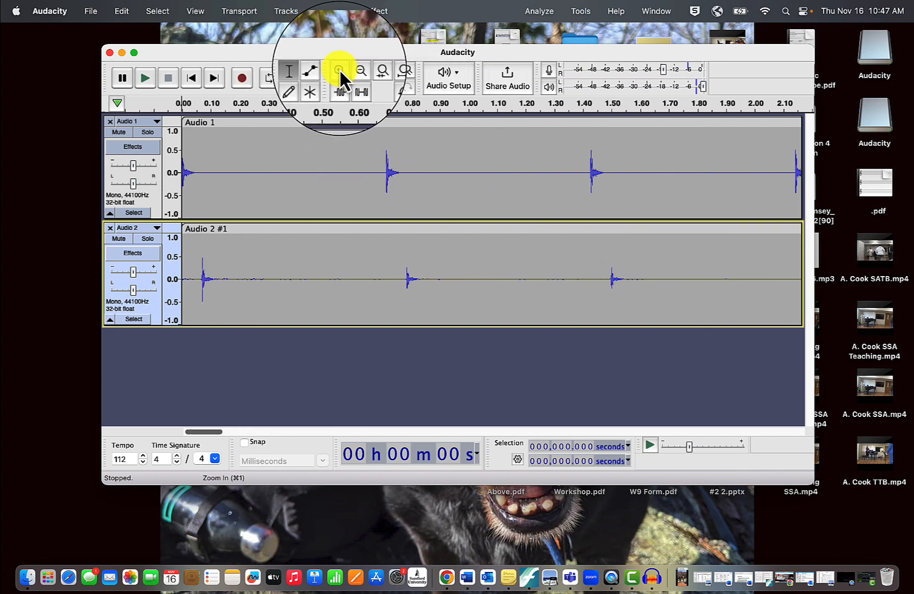
left_click(341, 71)
left_click(340, 71)
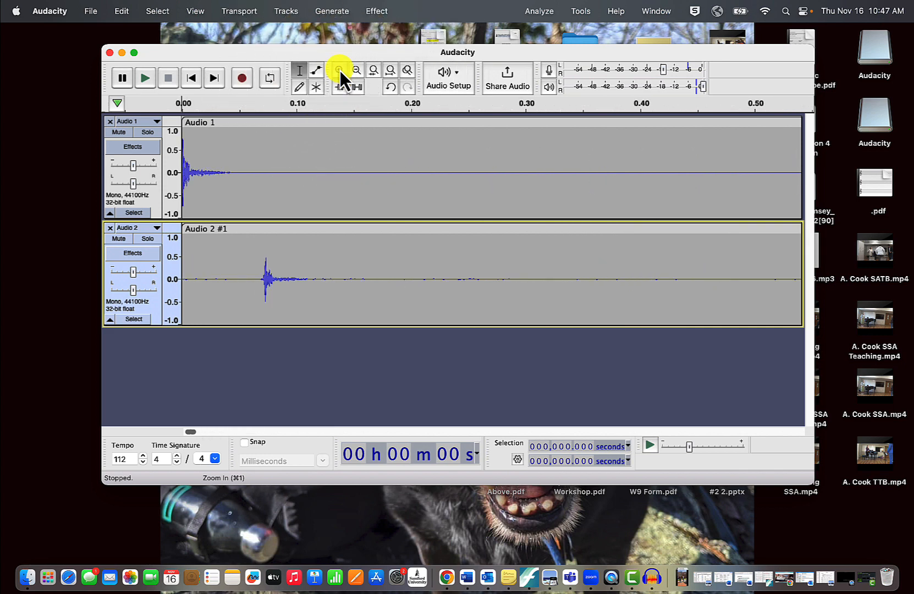
scroll(471, 253, "right", 5)
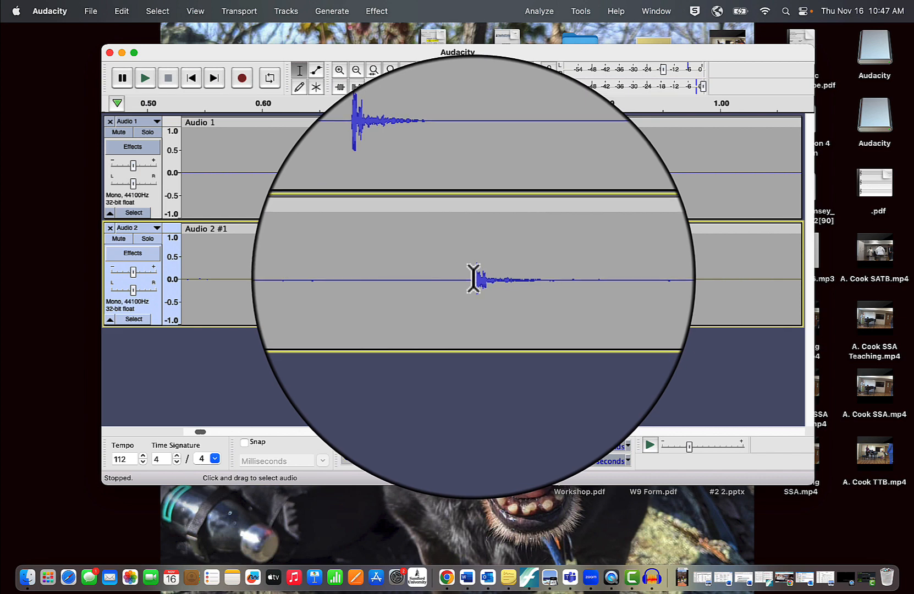
left_click_drag(473, 277, 391, 275)
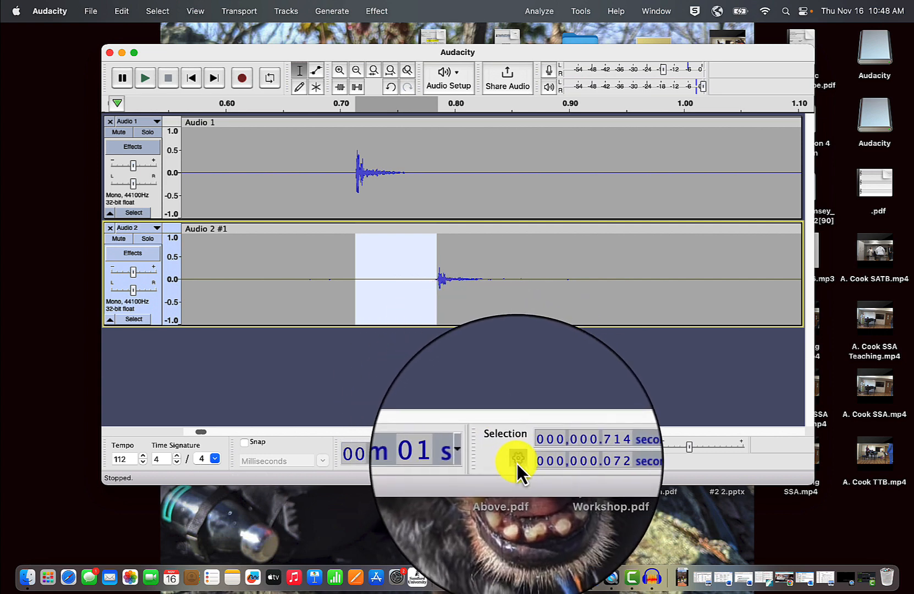
Show the selection as start and end, switch back to start and length, and check the seconds + milliseconds format
left_click(517, 463)
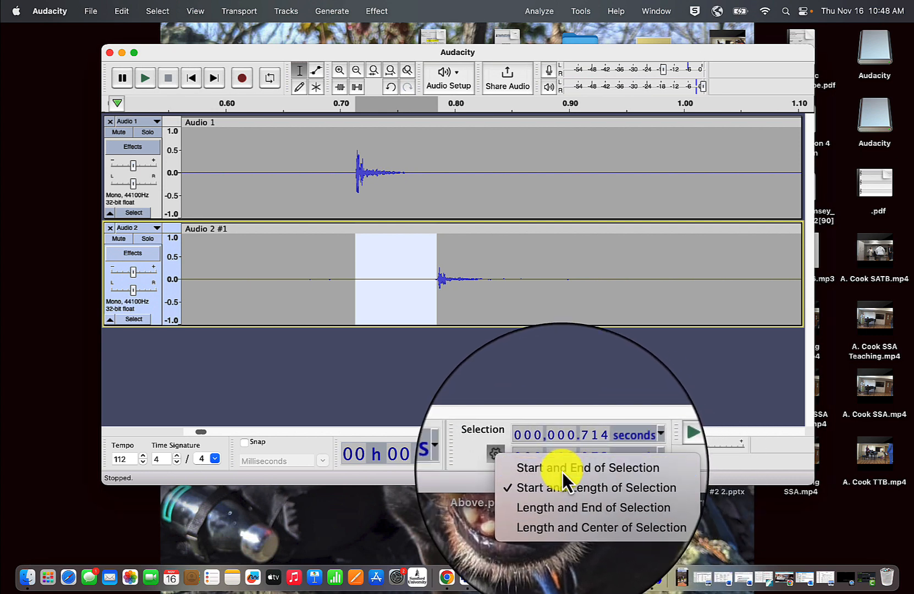
left_click(563, 472)
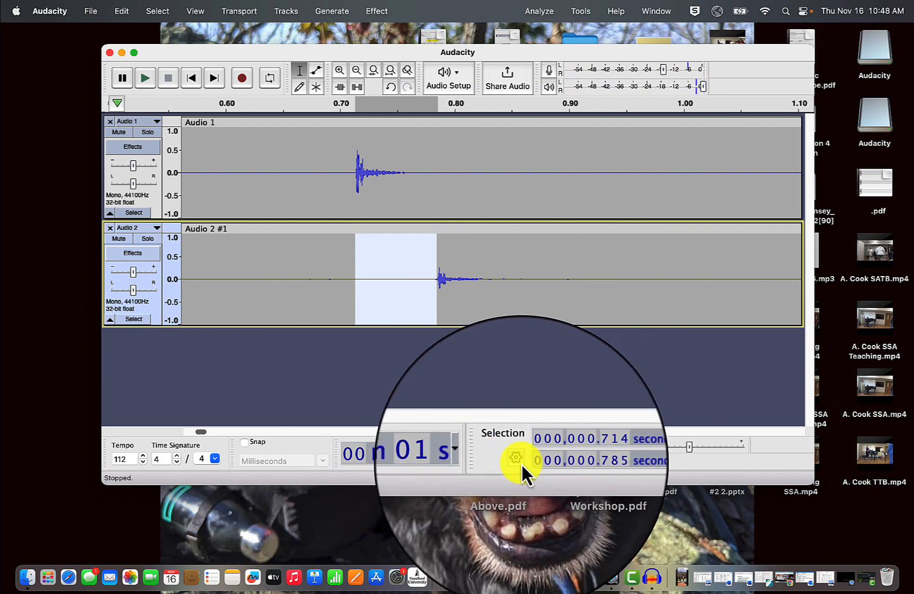
left_click(518, 460)
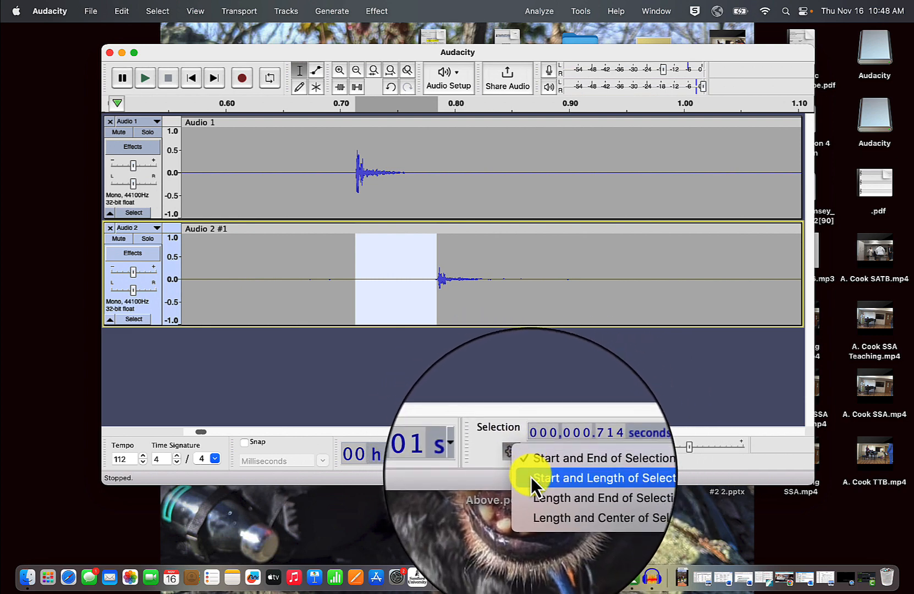
left_click(537, 479)
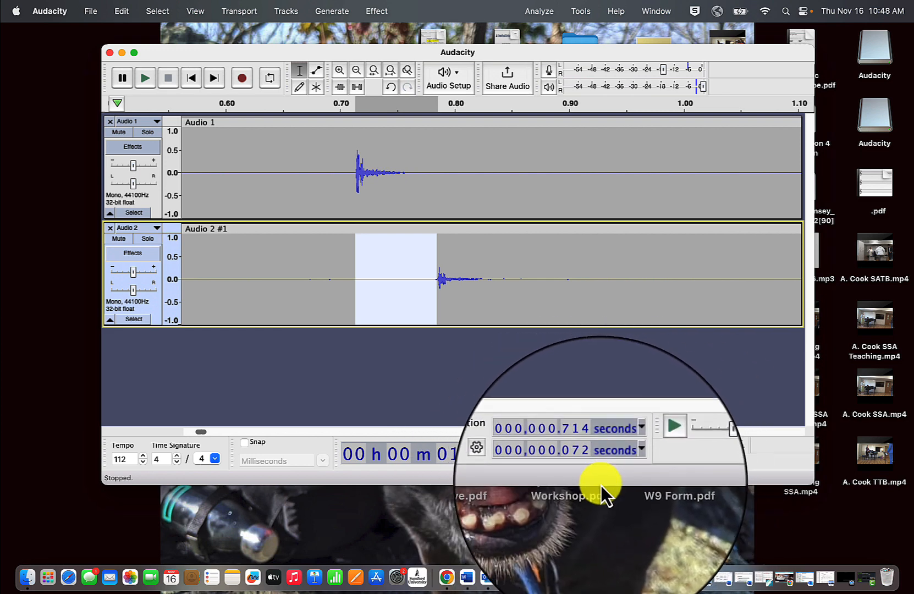
left_click(628, 463)
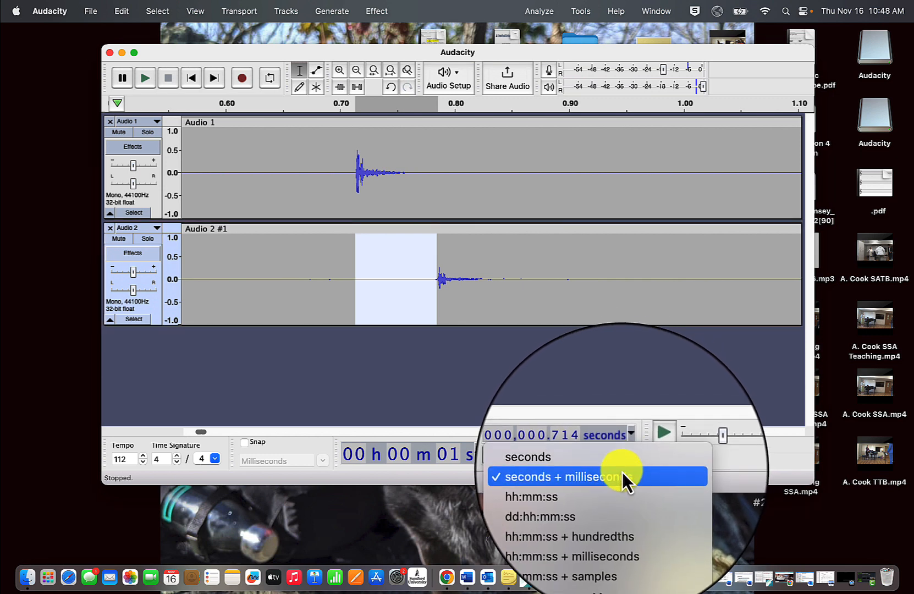
left_click(715, 472)
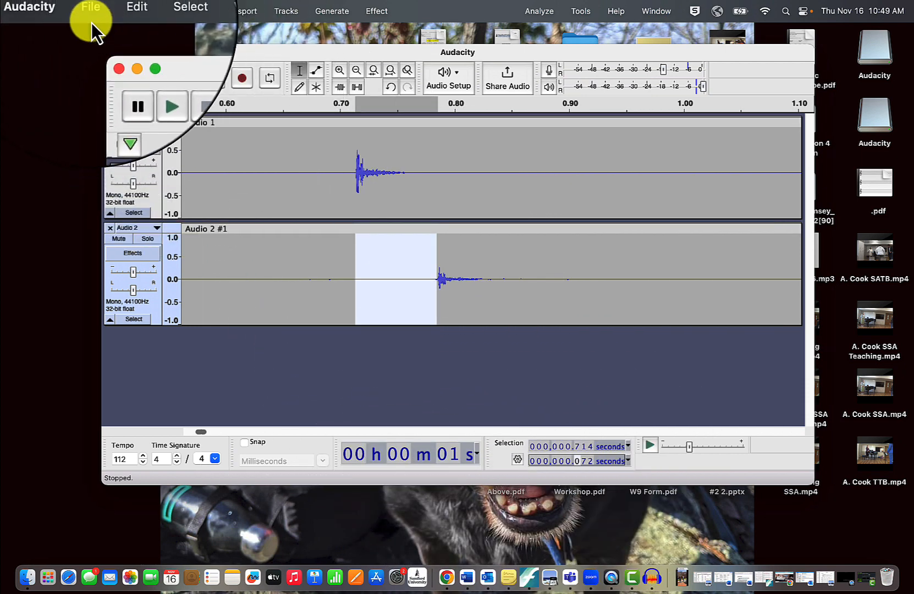
Adjust the latency compensation in the audio settings preferences by the measured 72-millisecond tick delay
left_click(56, 16)
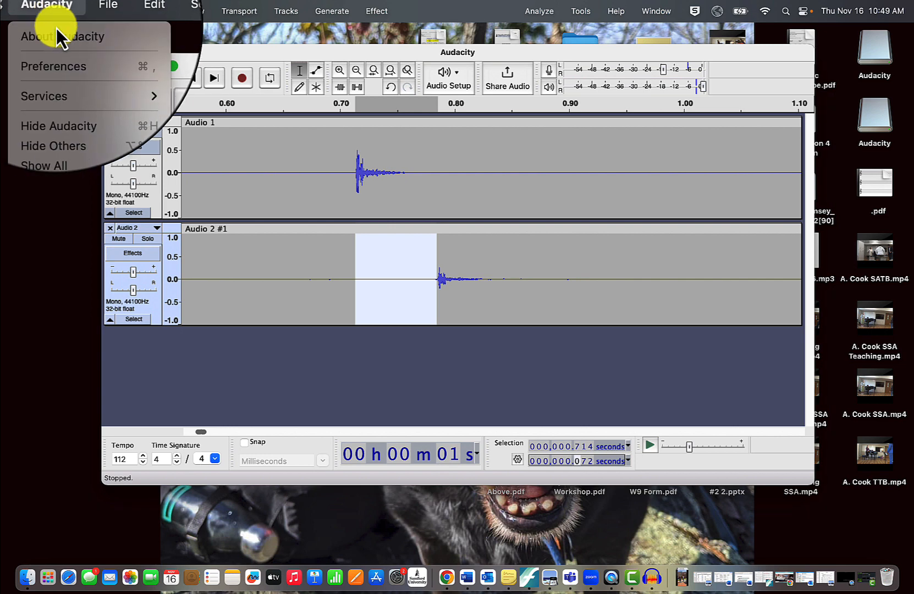
left_click(67, 53)
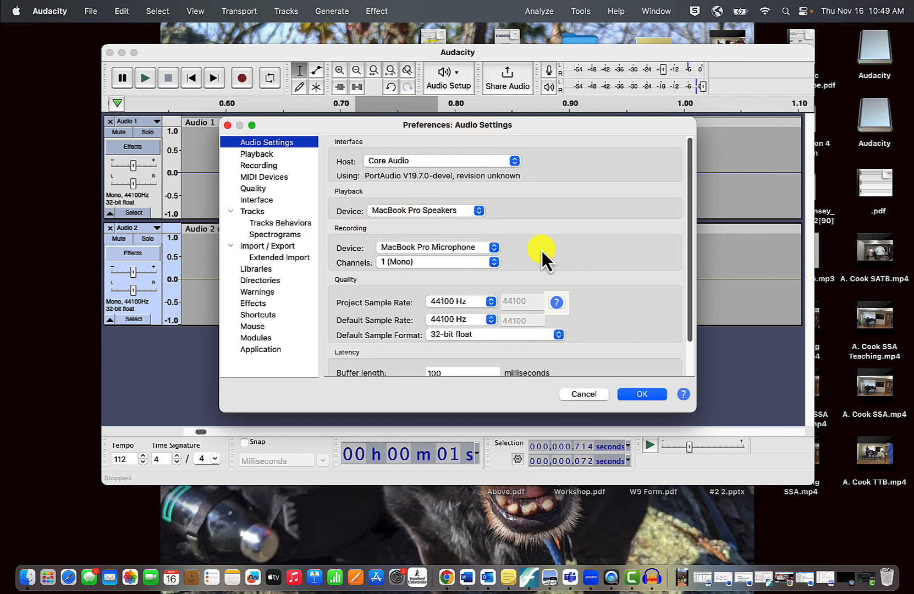
scroll(591, 264, "down", 2)
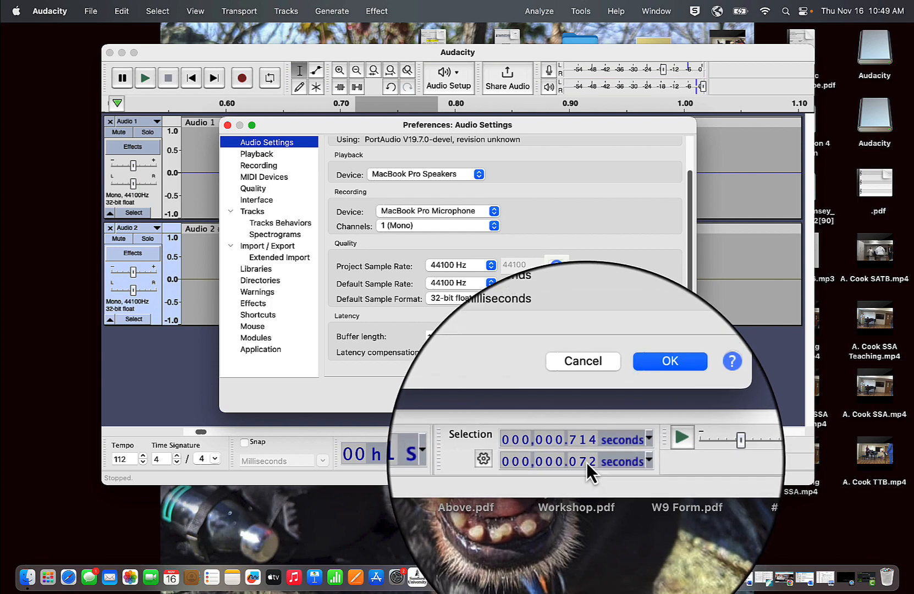
left_click(447, 351)
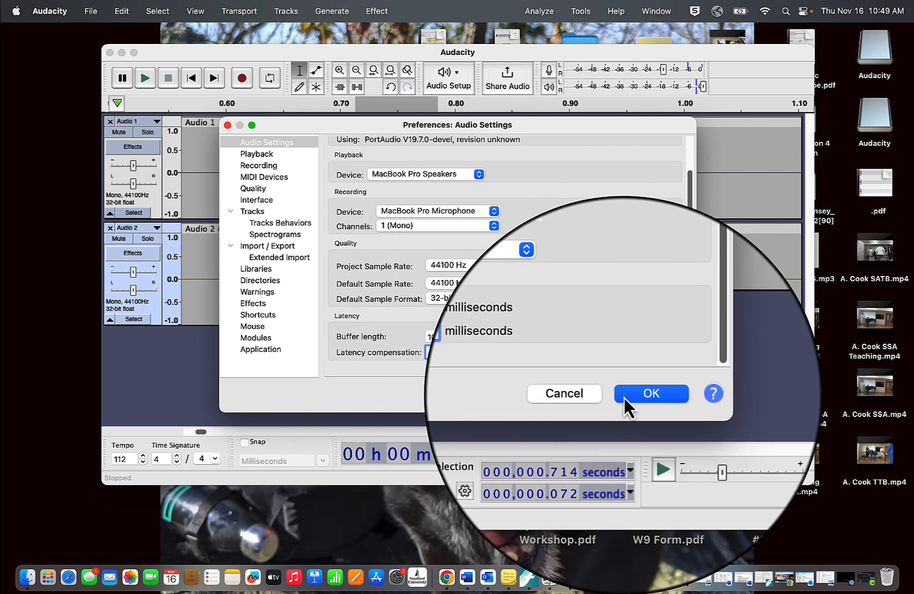
left_click(635, 395)
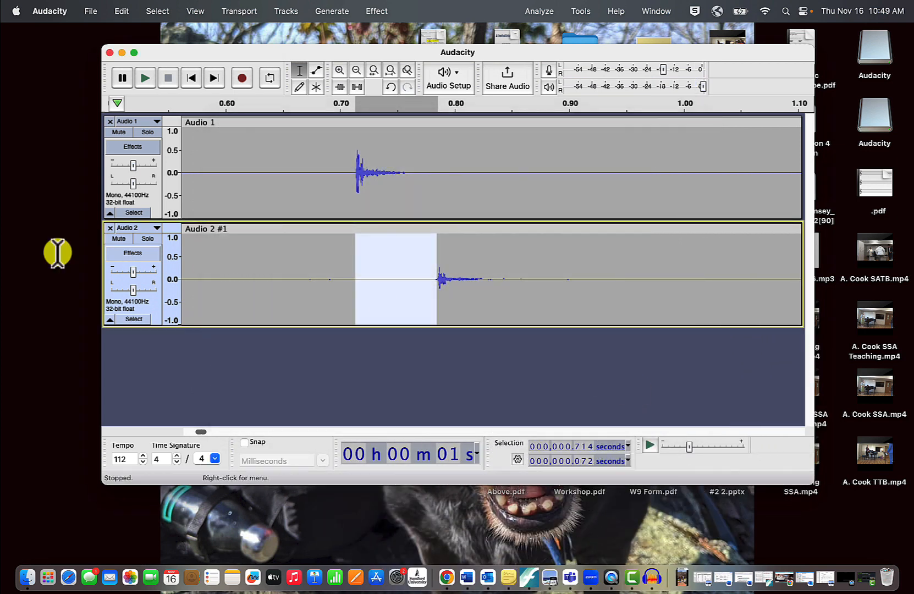
Replace the recorded track with a new empty mono track and clear the selection
left_click(109, 229)
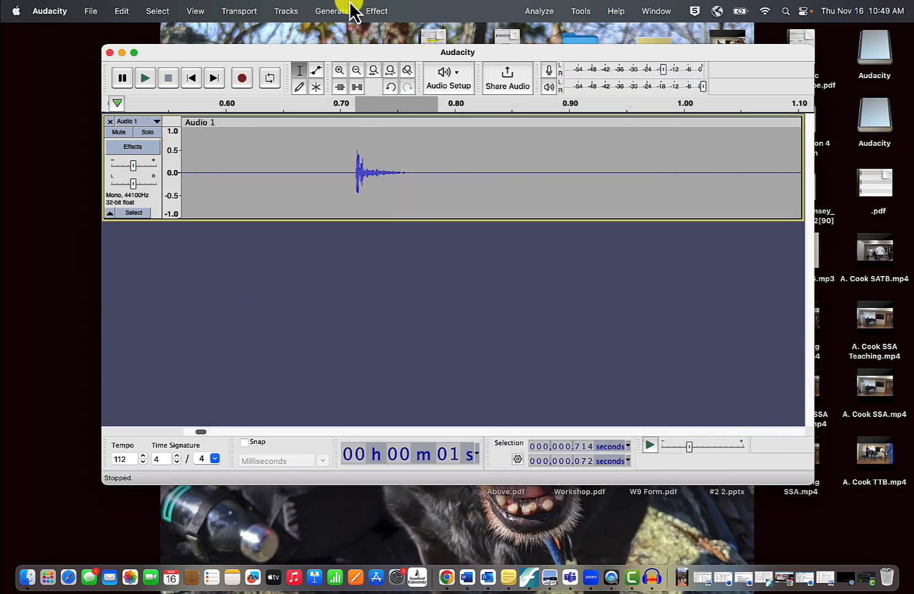
left_click(283, 11)
mouse_move(296, 31)
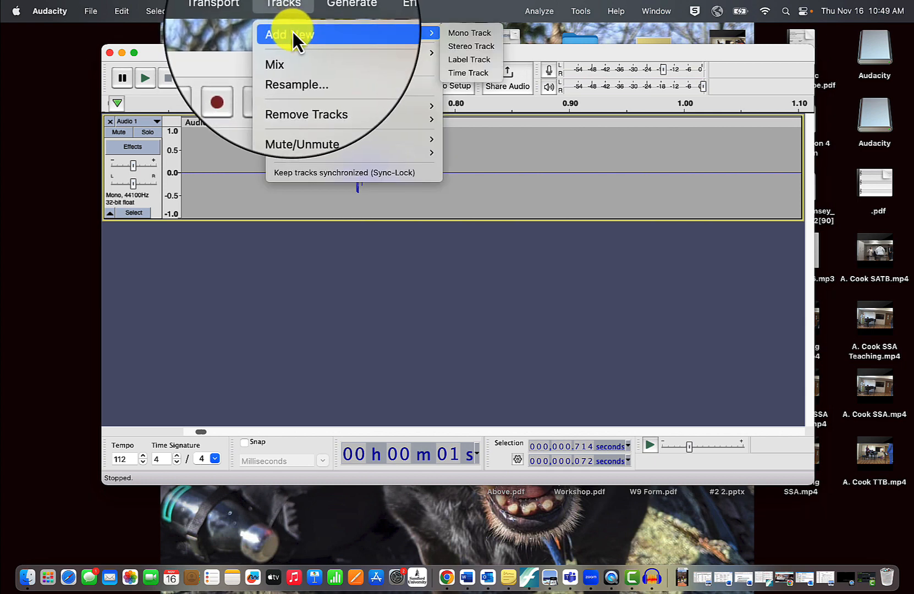
left_click(451, 32)
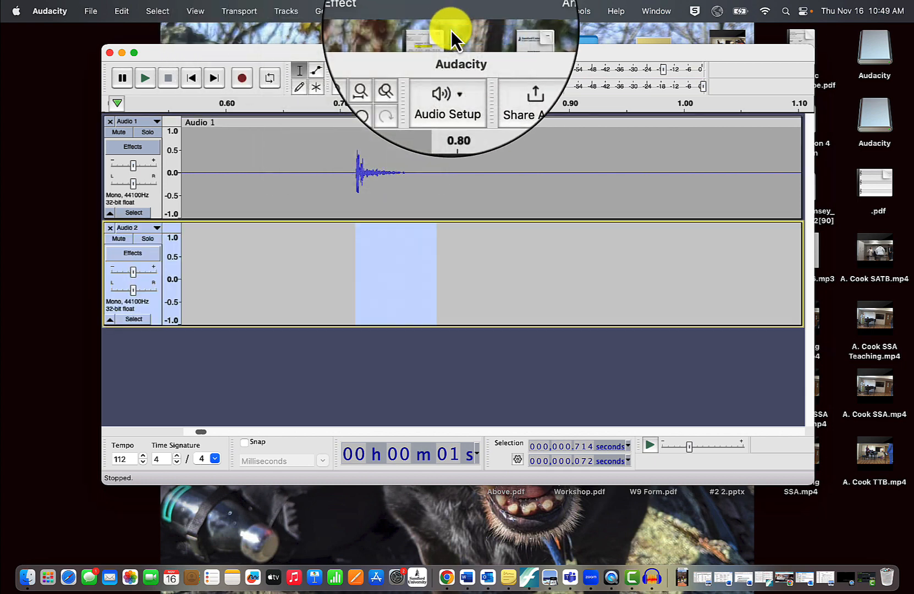
left_click(286, 343)
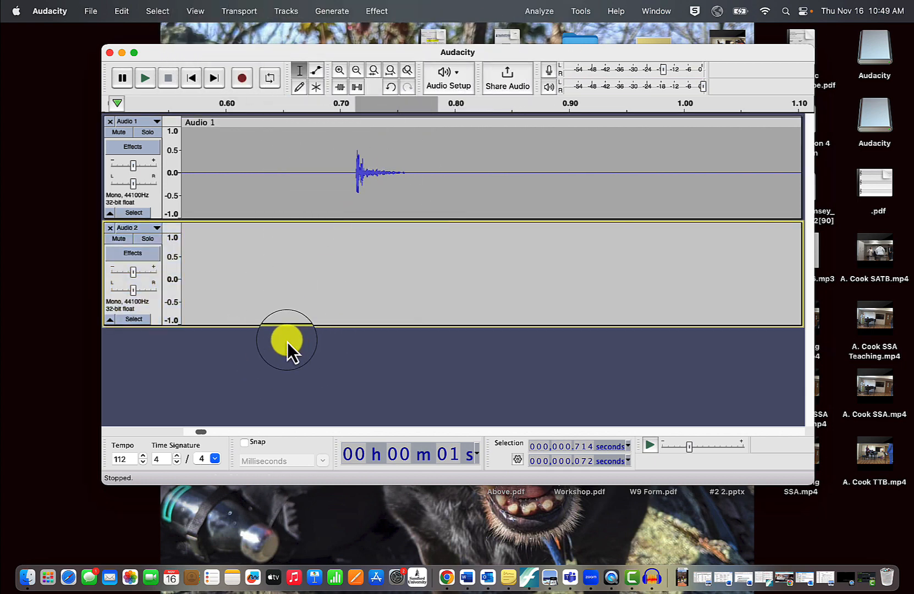
Return to the start of the project and bring the whole metronome track into view
left_click(193, 80)
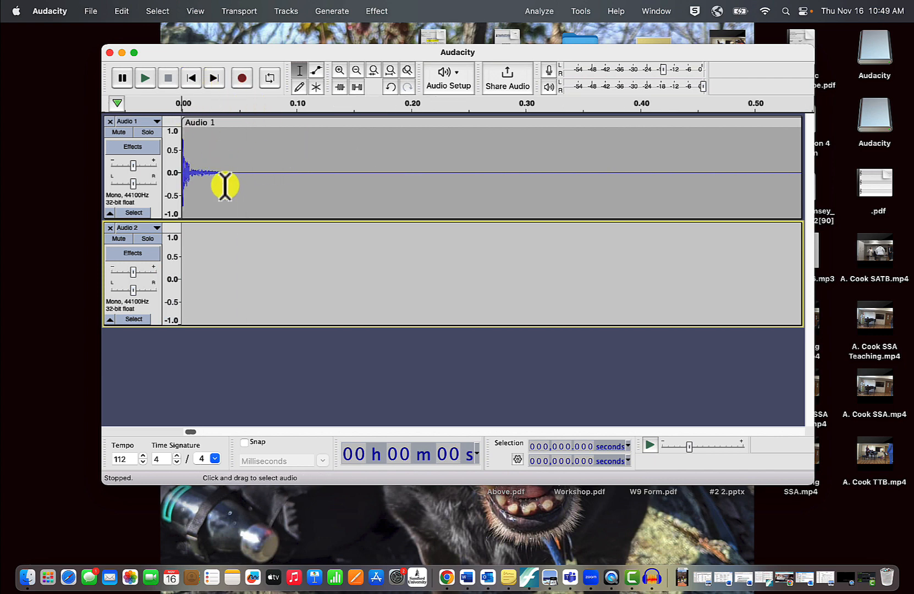
left_click(356, 70)
left_click(356, 70)
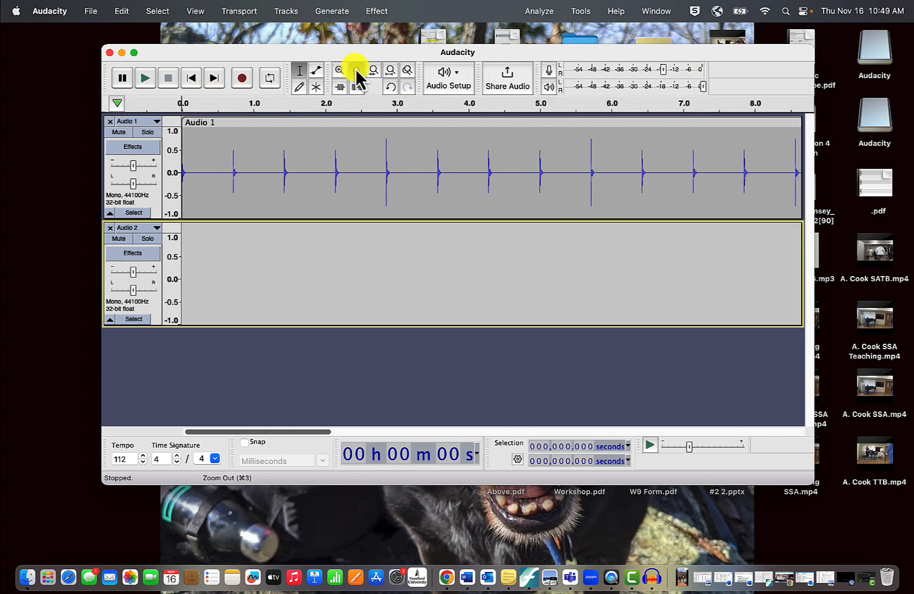
left_click(356, 70)
left_click(356, 70)
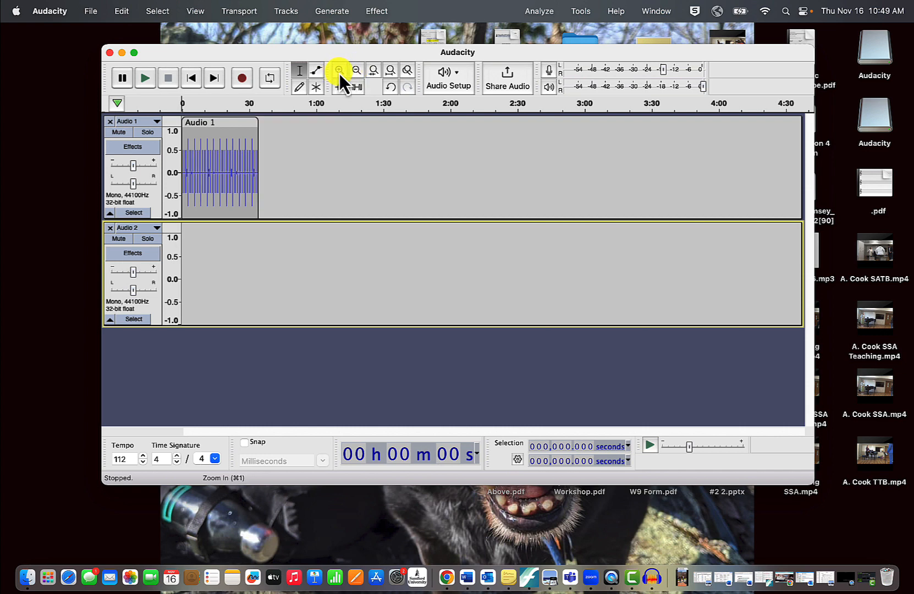
left_click(339, 70)
left_click(339, 70)
left_click(340, 70)
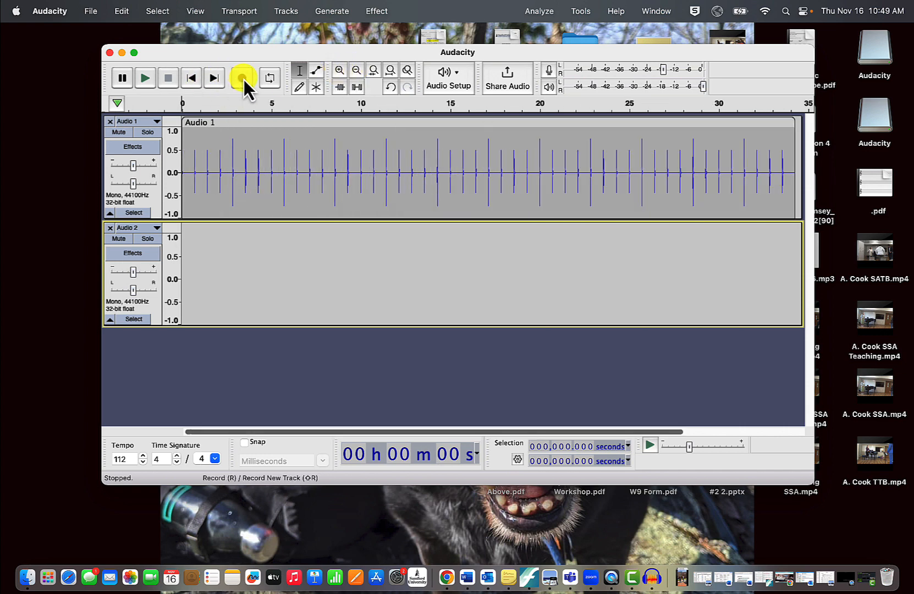
left_click(243, 79)
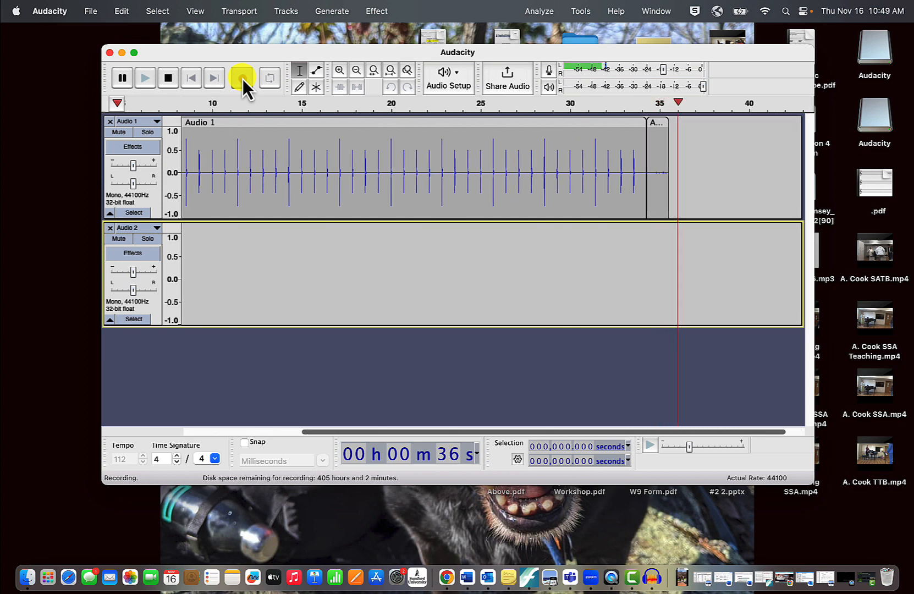
key("space")
left_click(665, 158)
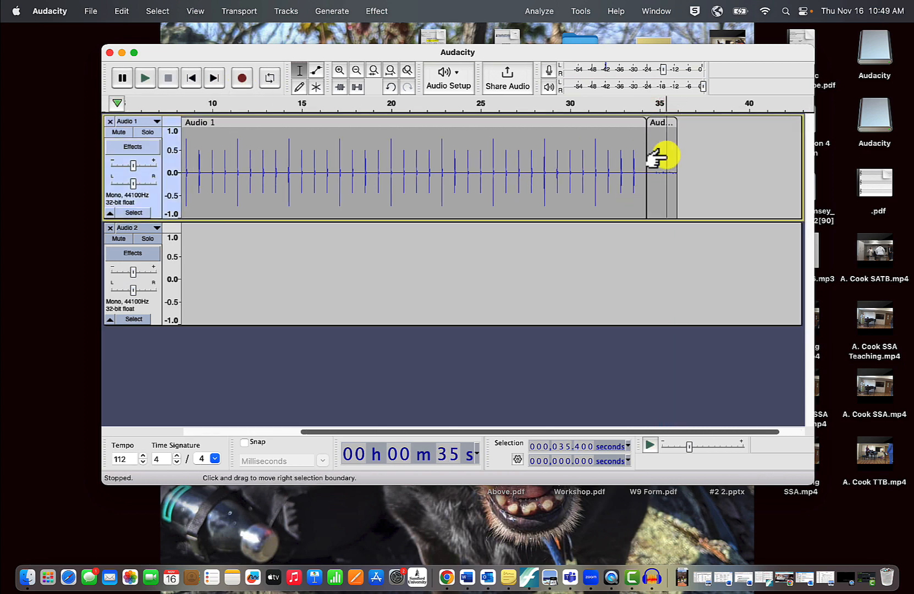
key("super+z")
Record about 5 seconds of the metronome onto the new mono track from the start, and play both tracks back
left_click(189, 78)
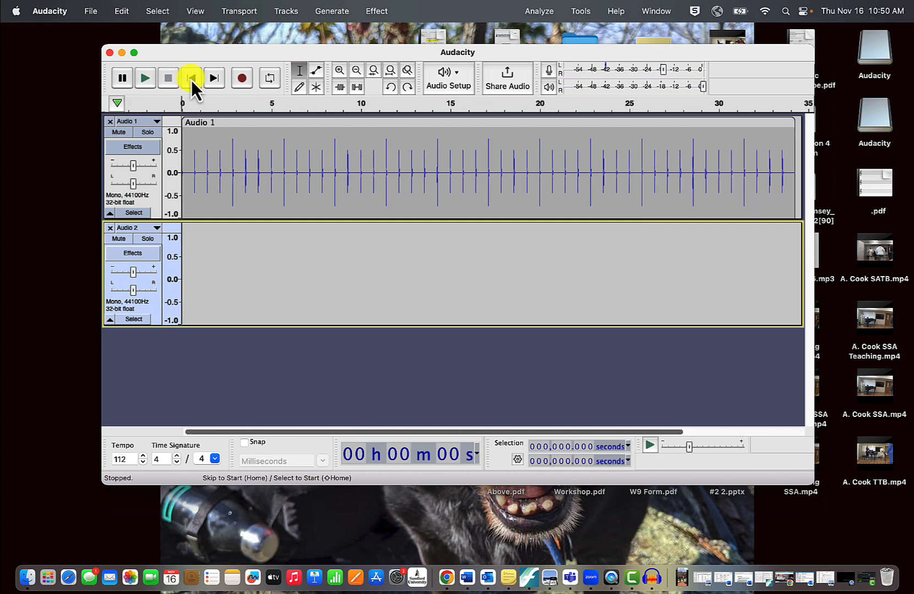
left_click(238, 79)
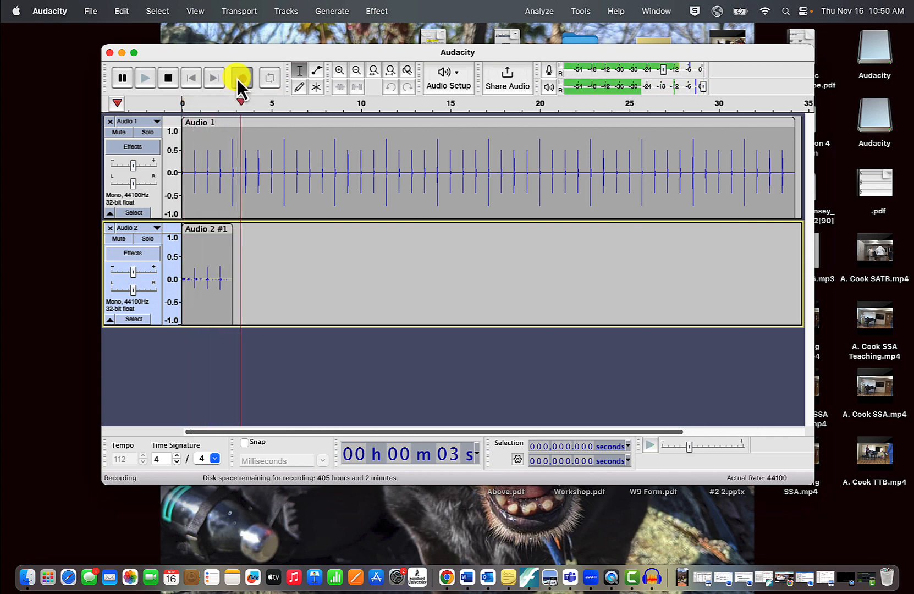
left_click(168, 78)
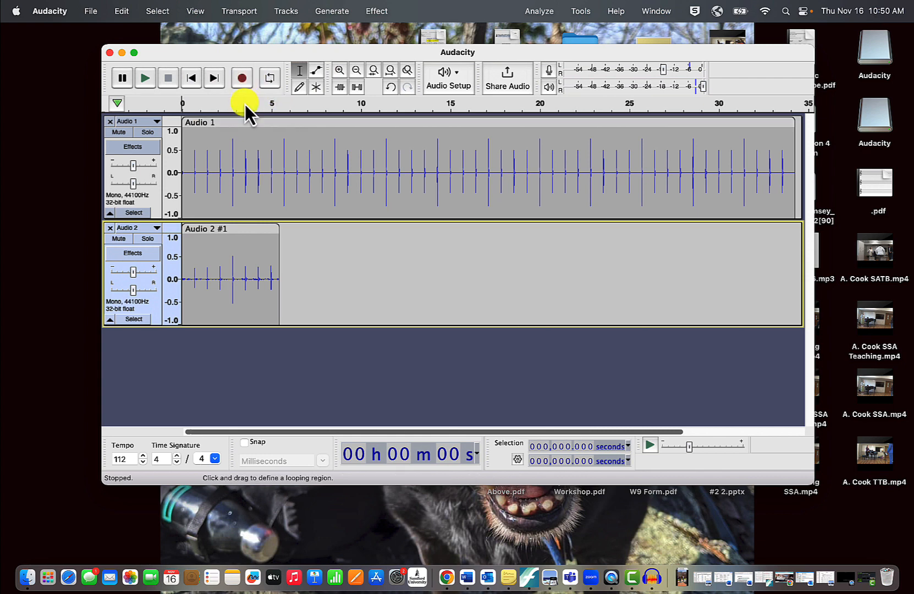
left_click(144, 83)
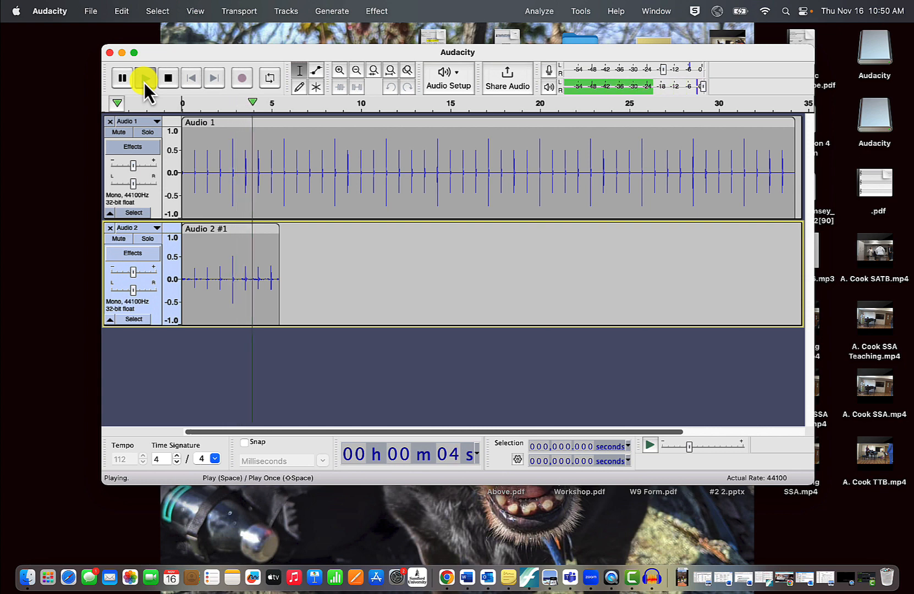
left_click(169, 79)
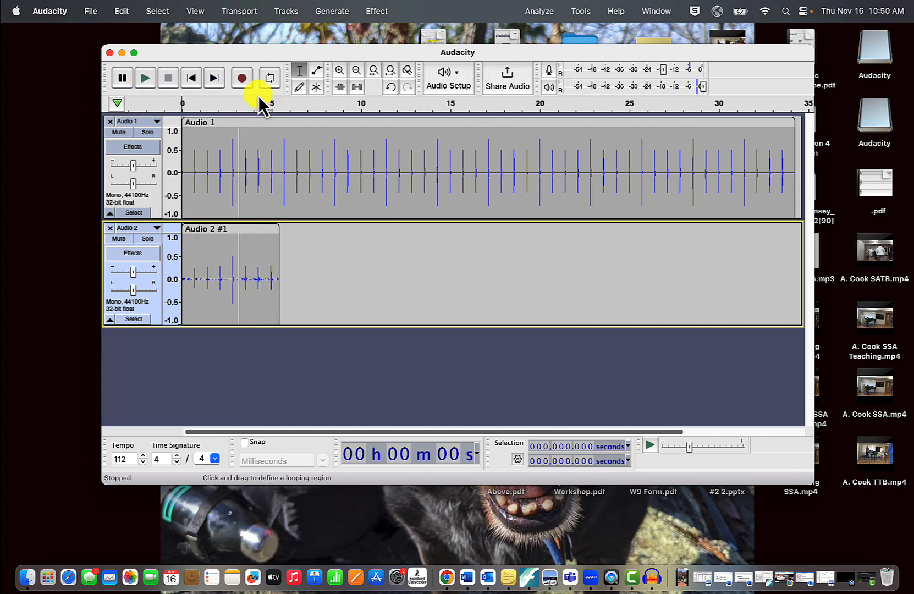
Examine the alignment of the metronome ticks and the newly recorded ticks at close range
left_click(341, 71)
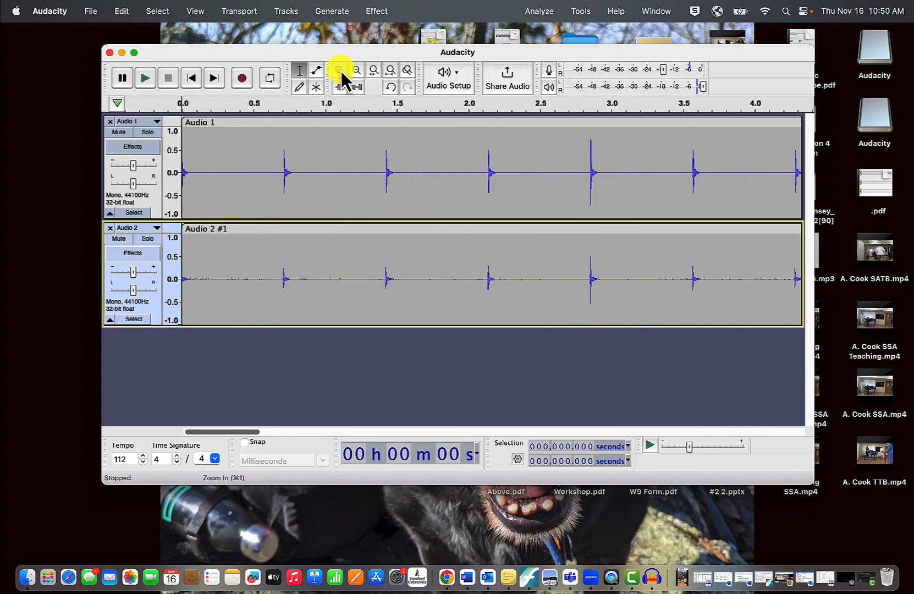